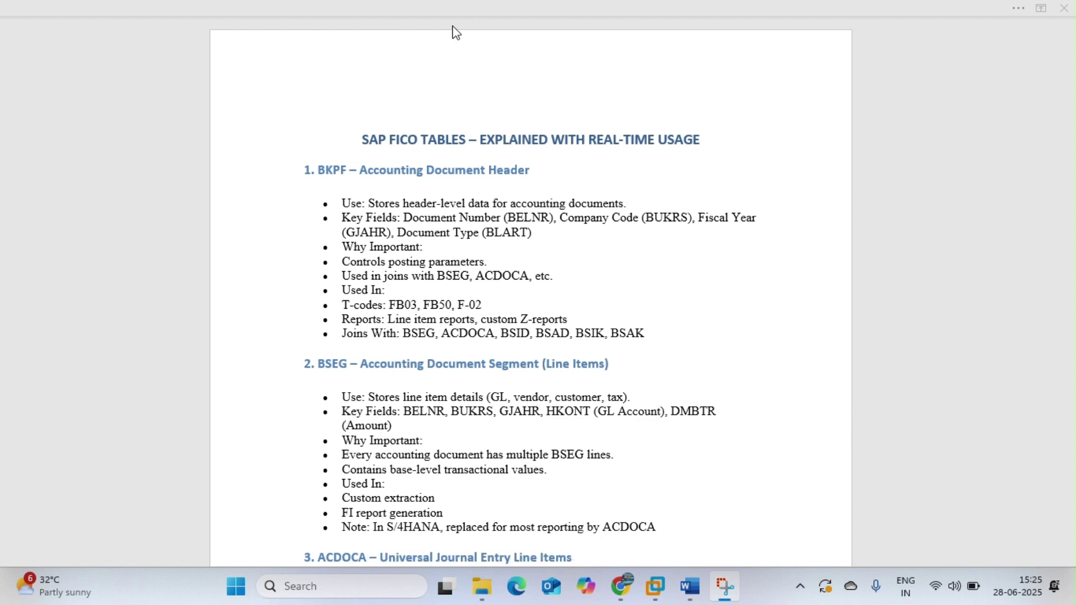
Switch from the Word FICO notes to the remote SAP session.
click(656, 586)
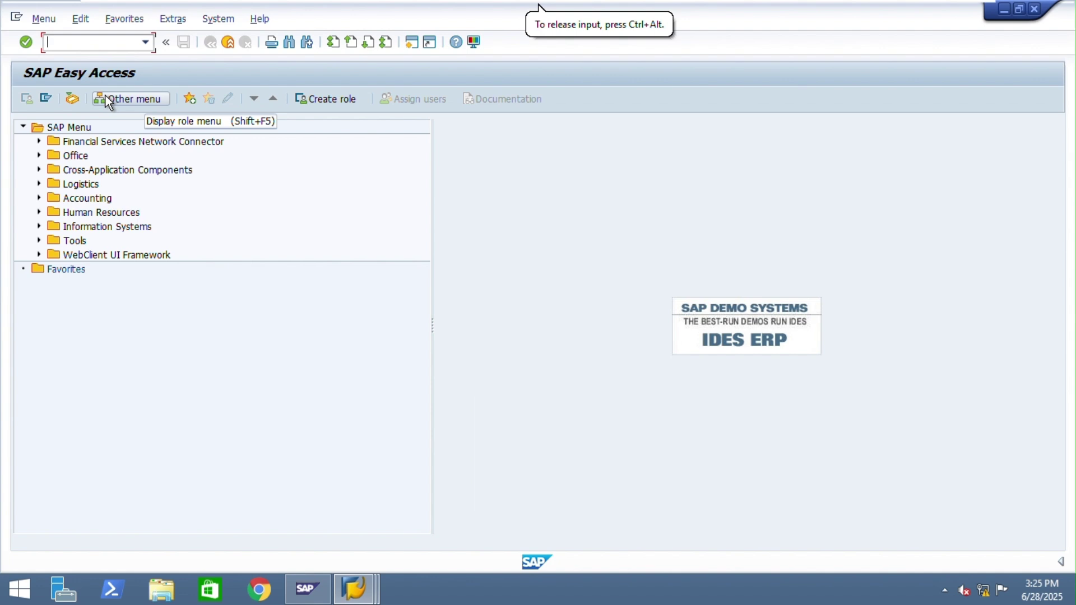
Run F-02 and show Company Code's technical information (table BKPF, field BUKRS).
text(F-02)
key(Return)
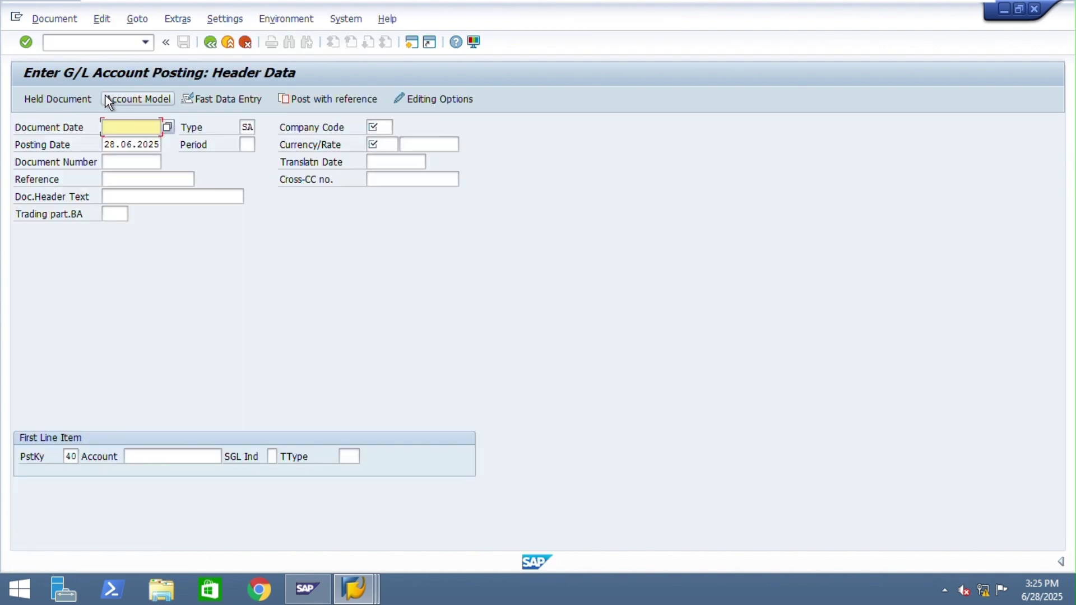
click(391, 127)
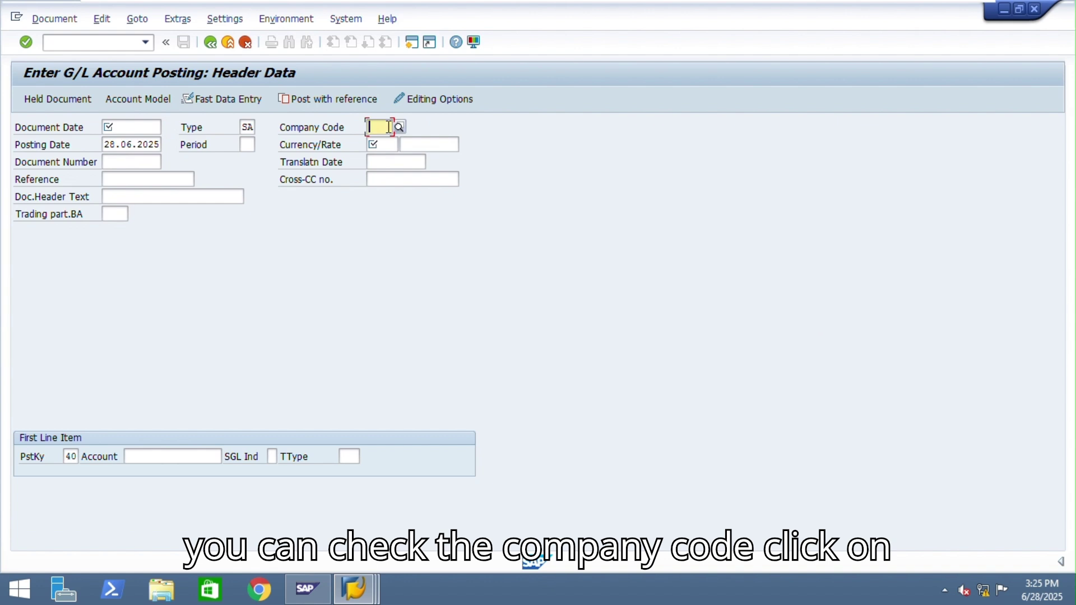
key(F1)
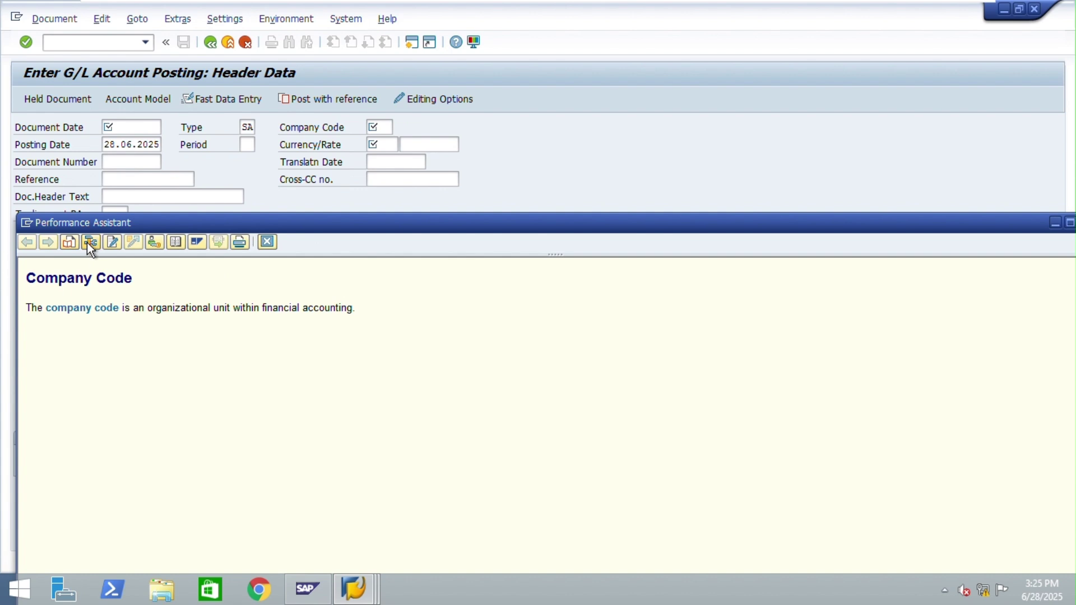
click(91, 243)
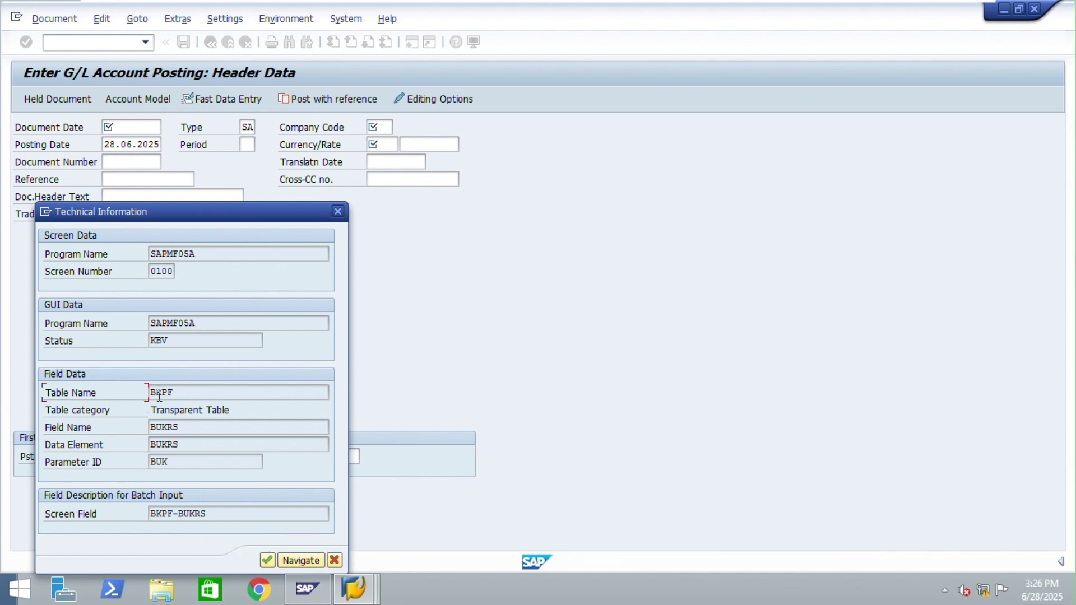
Highlight table BKPF, field BUKRS and screen field BKPF-BUKRS, then close Technical Information.
drag(183, 392, 154, 387)
drag(187, 432, 162, 428)
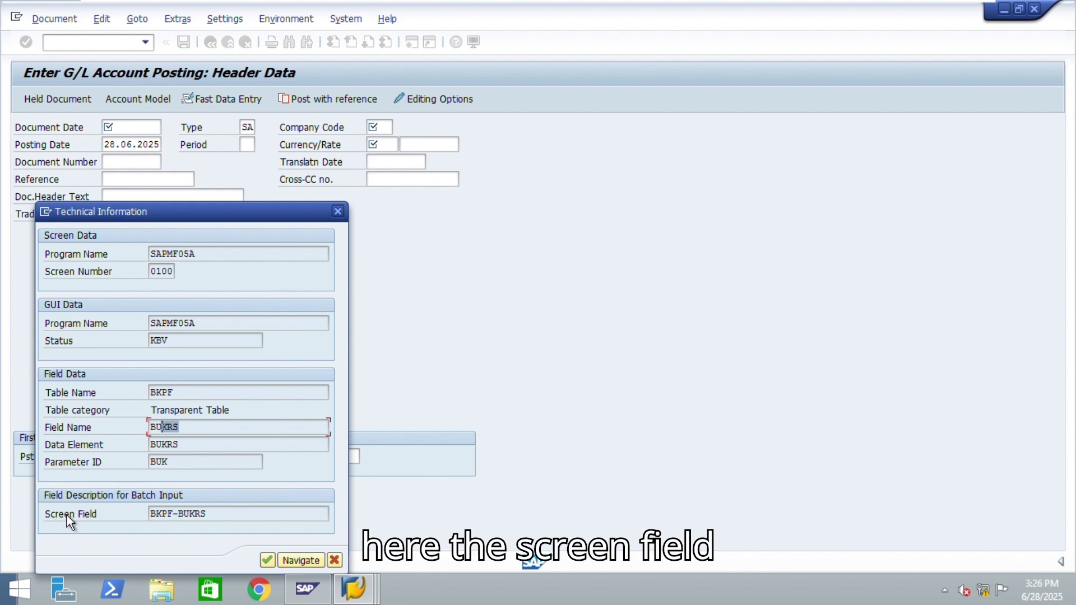
click(112, 514)
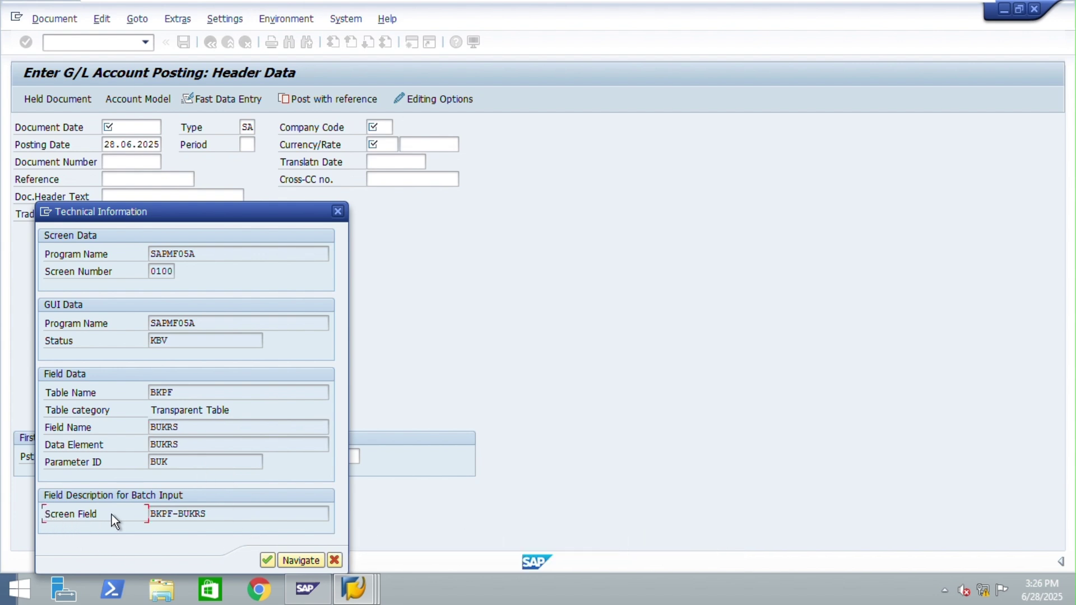
click(157, 513)
drag(208, 513, 157, 514)
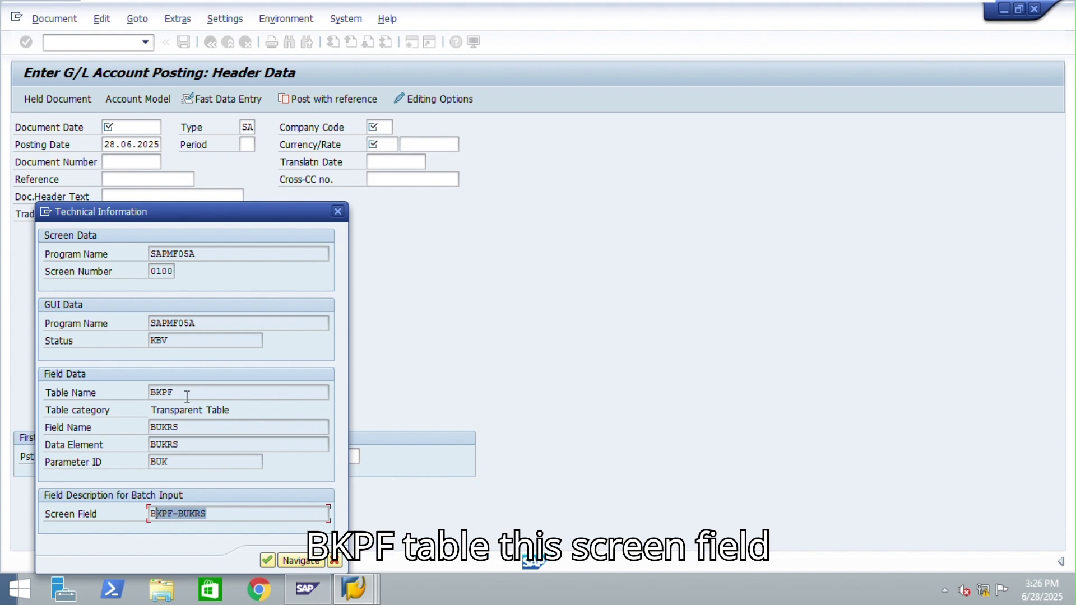
click(215, 515)
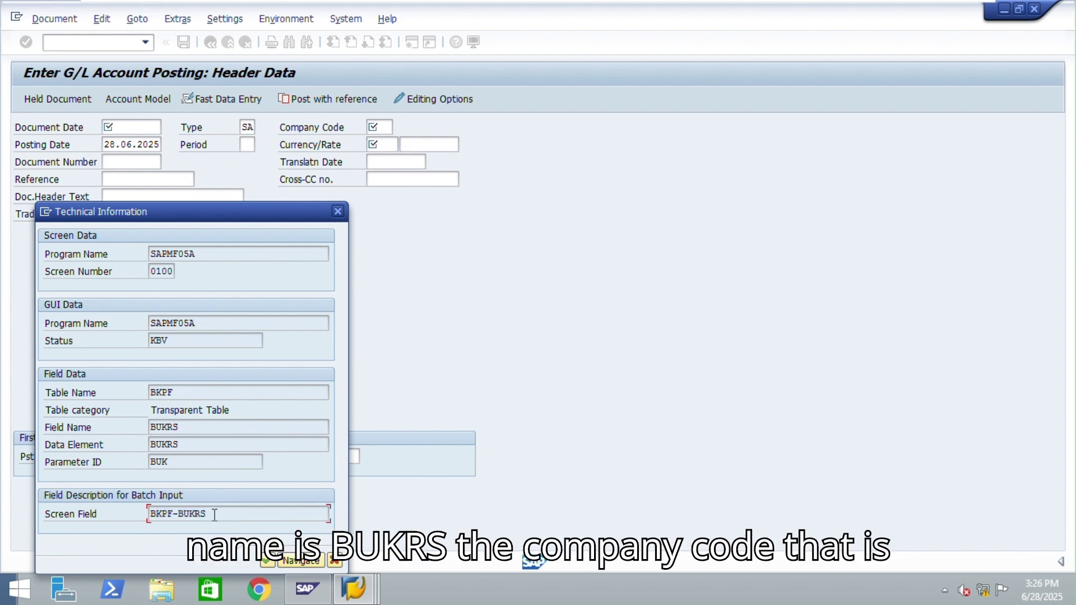
click(337, 212)
Minimize the SAP session and scroll the Word notes through the BKPF and BSEG sections.
mouse_move(771, 7)
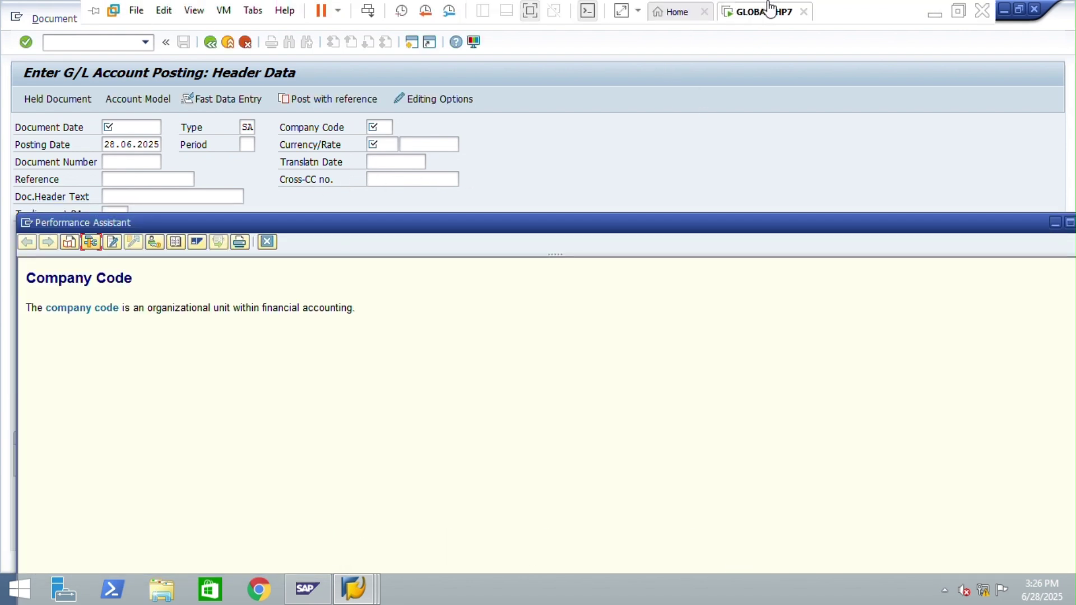
click(935, 13)
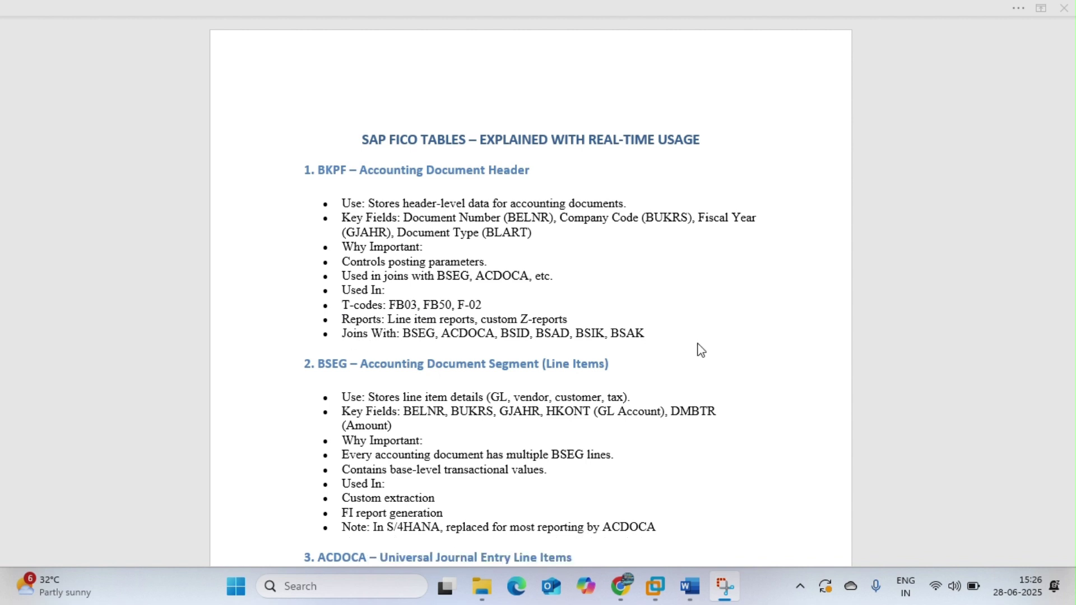
click(619, 334)
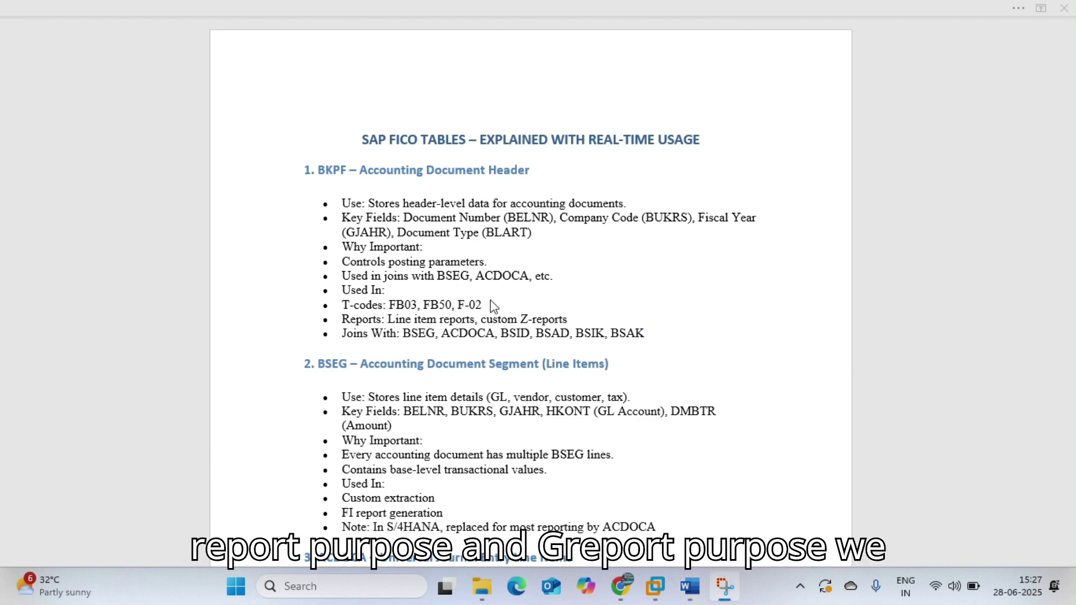
scroll(501, 273, down, 1)
scroll(499, 272, down, 3)
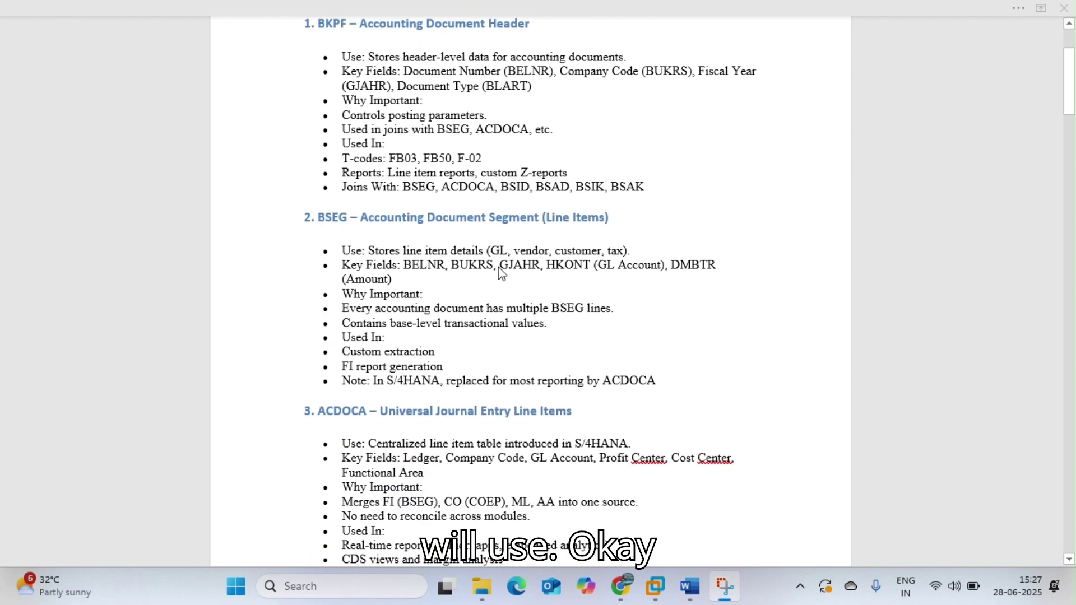
Return to the remote SAP session showing the Company Code help.
click(452, 25)
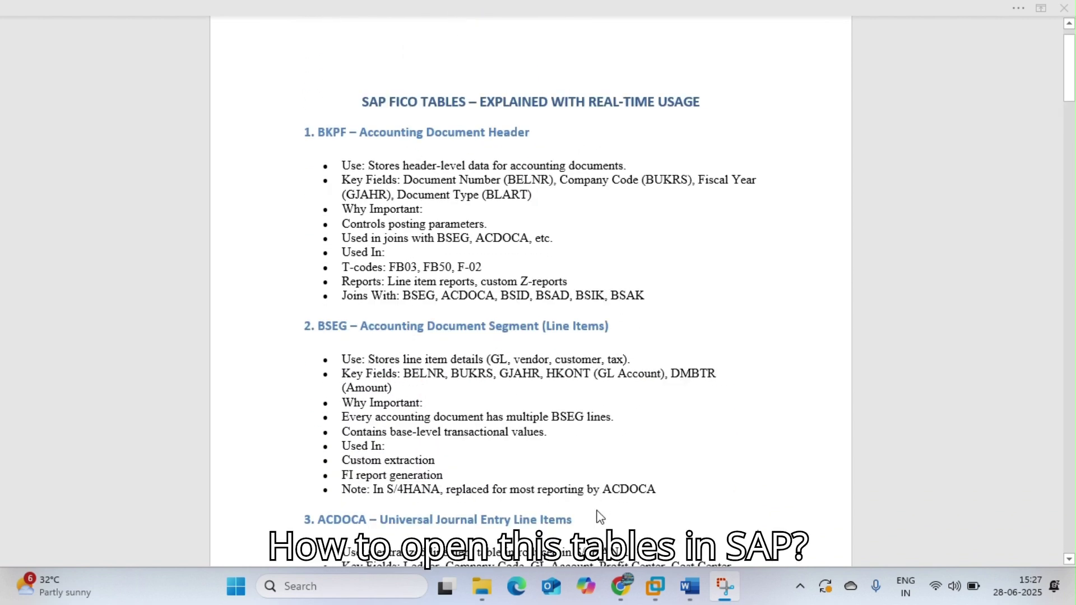
mouse_move(656, 592)
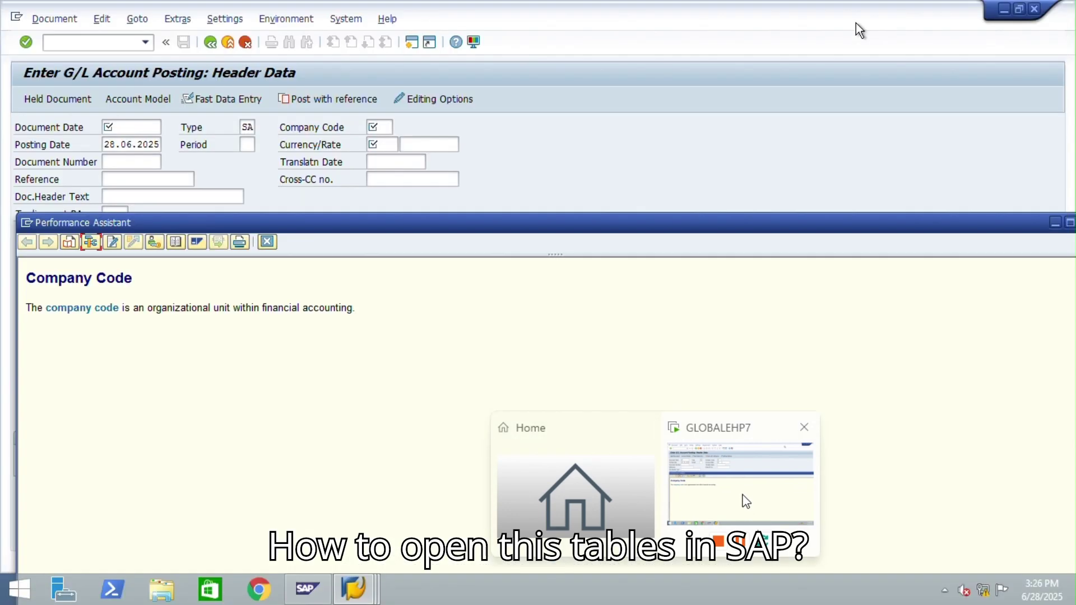
click(740, 483)
Close the Company Code help and open the SE16N General Table Display.
drag(658, 216, 665, 235)
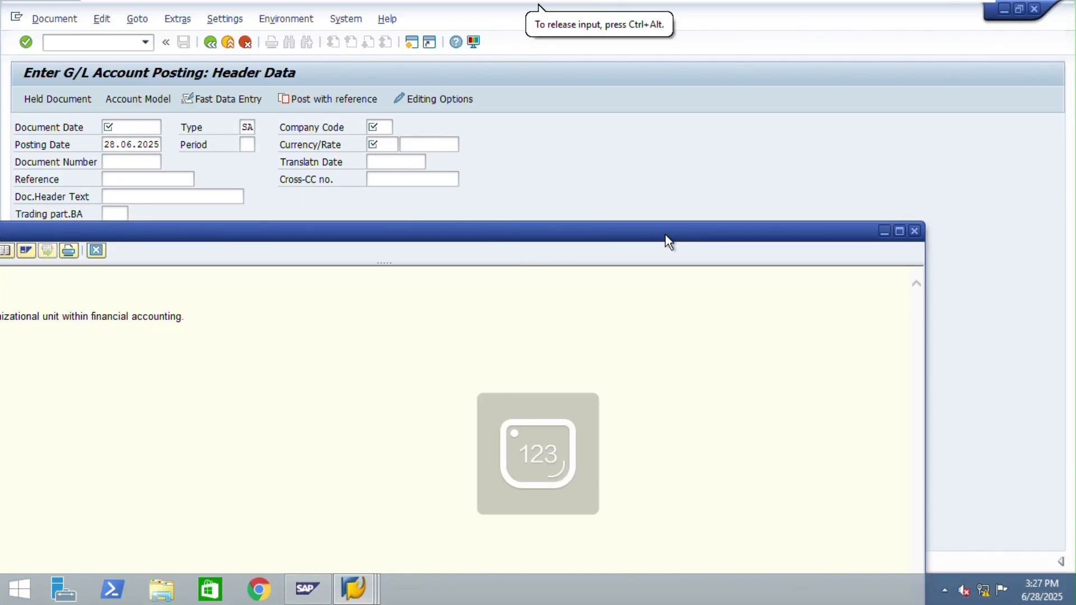
click(915, 231)
click(80, 42)
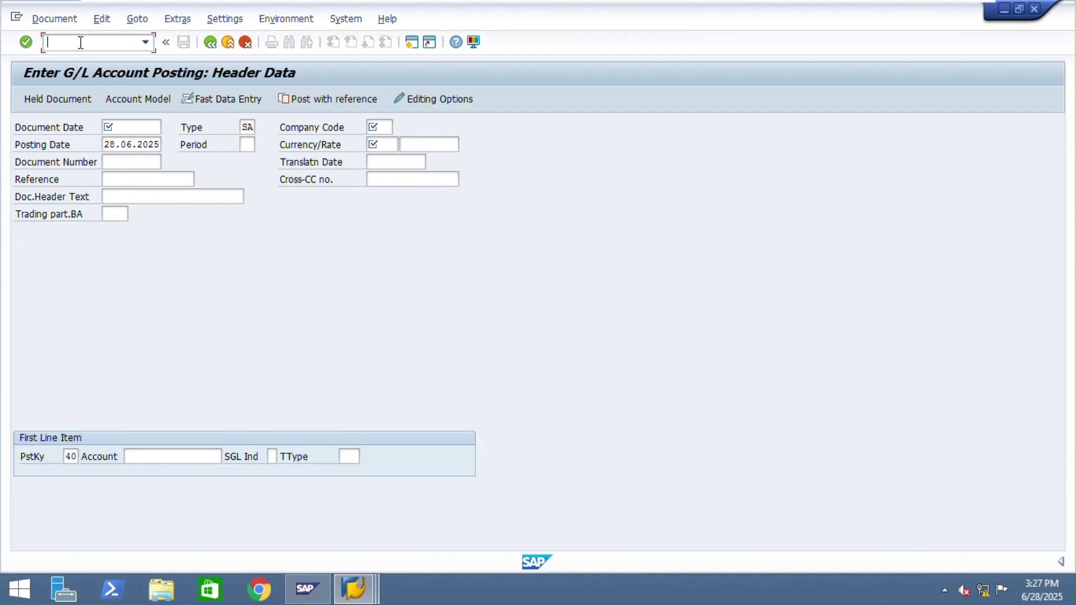
text(/NS16N)
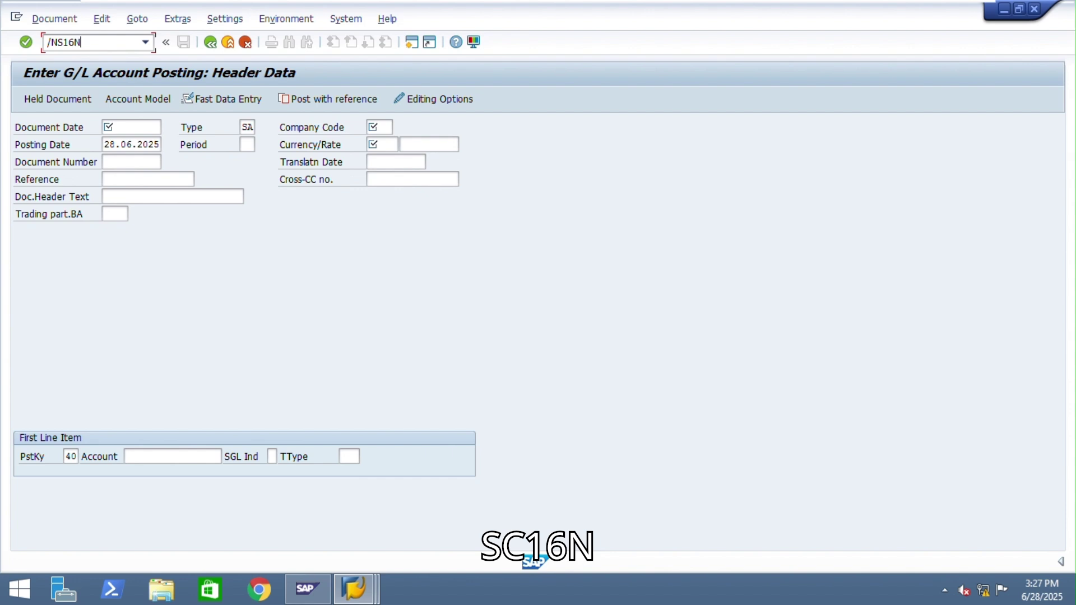
key(Return)
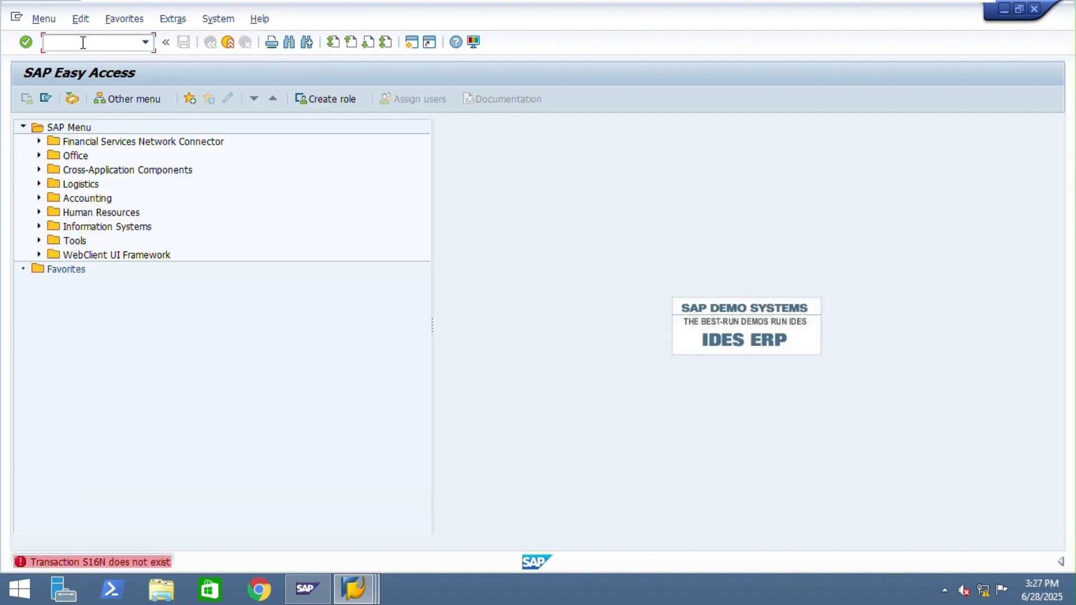
text(SE16N)
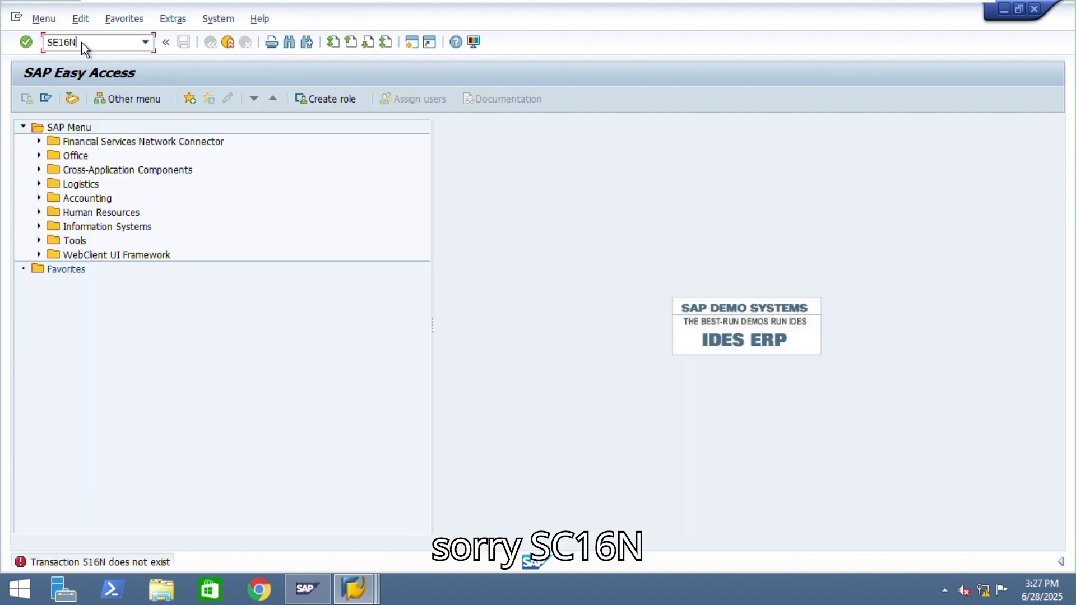
key(Return)
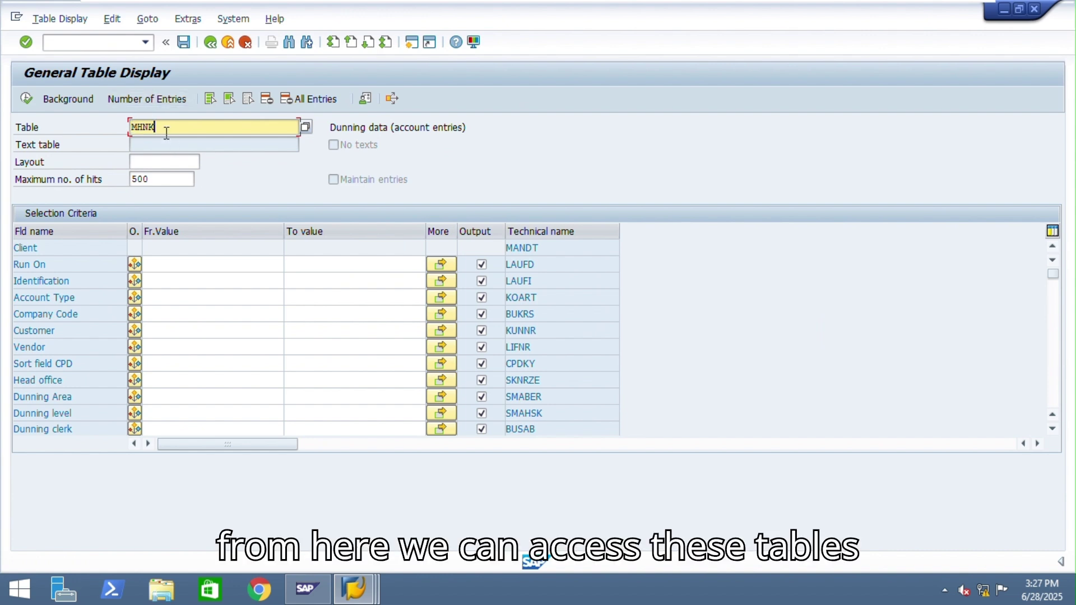
List all entries of table T001 (Company Codes), 179 hits.
key(BackSpace)
key(BackSpace)
key(BackSpace)
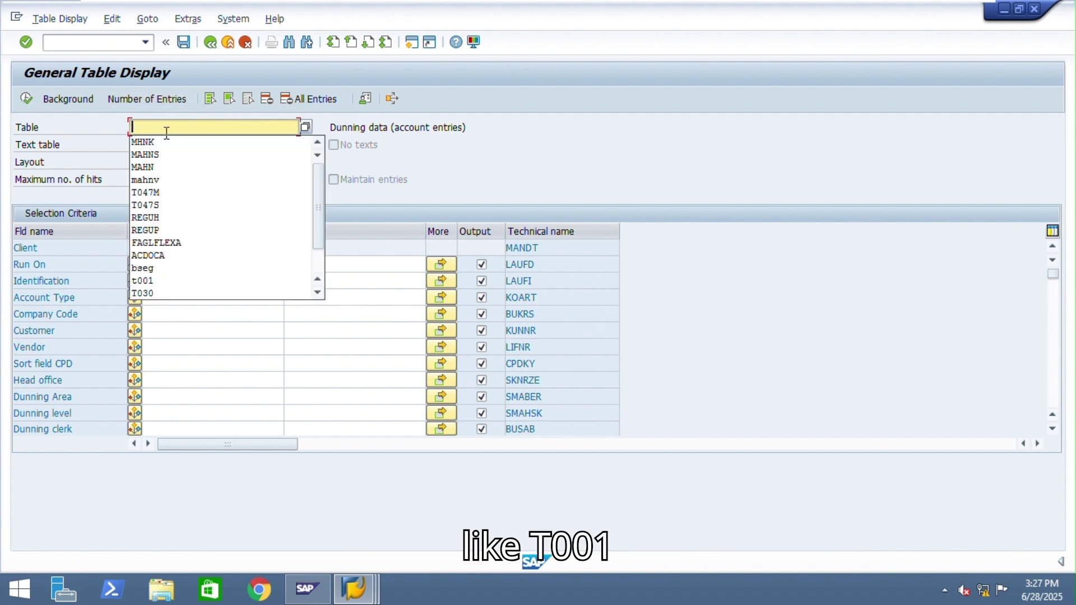
text(T001)
key(Return)
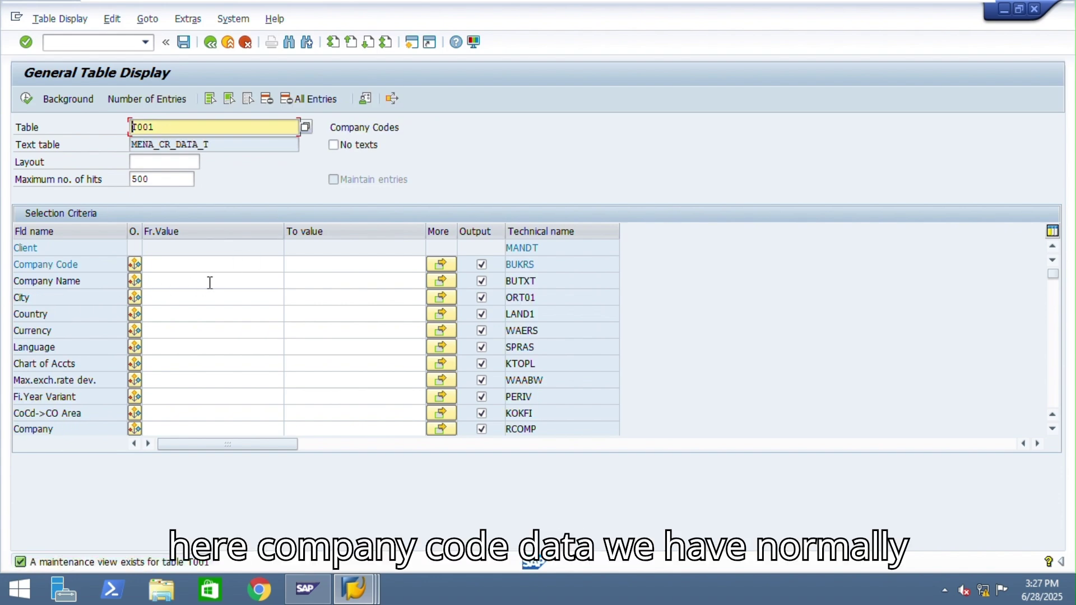
click(27, 101)
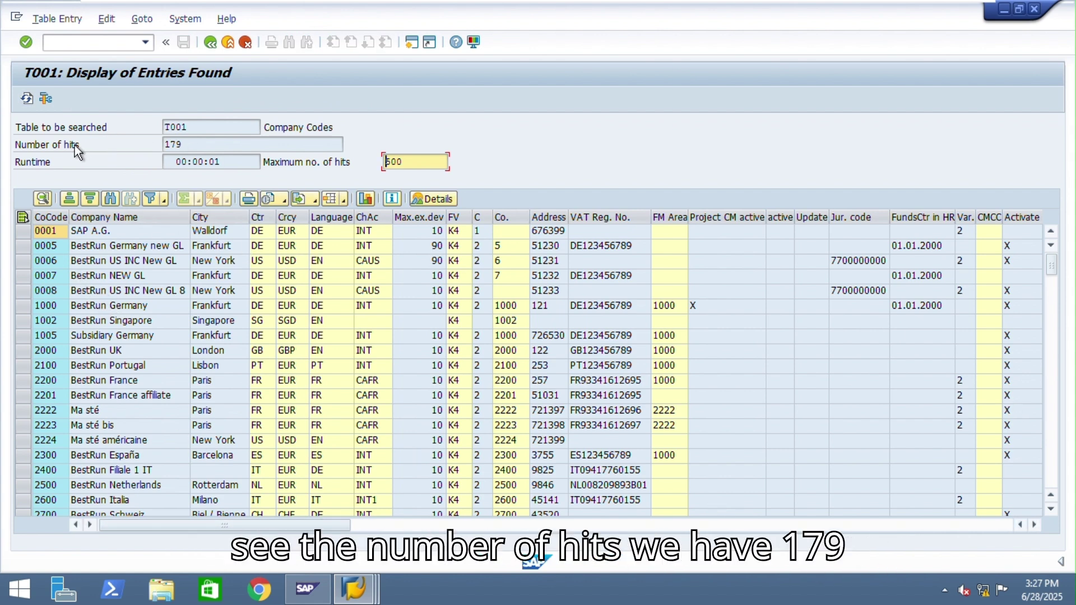
drag(181, 146, 148, 152)
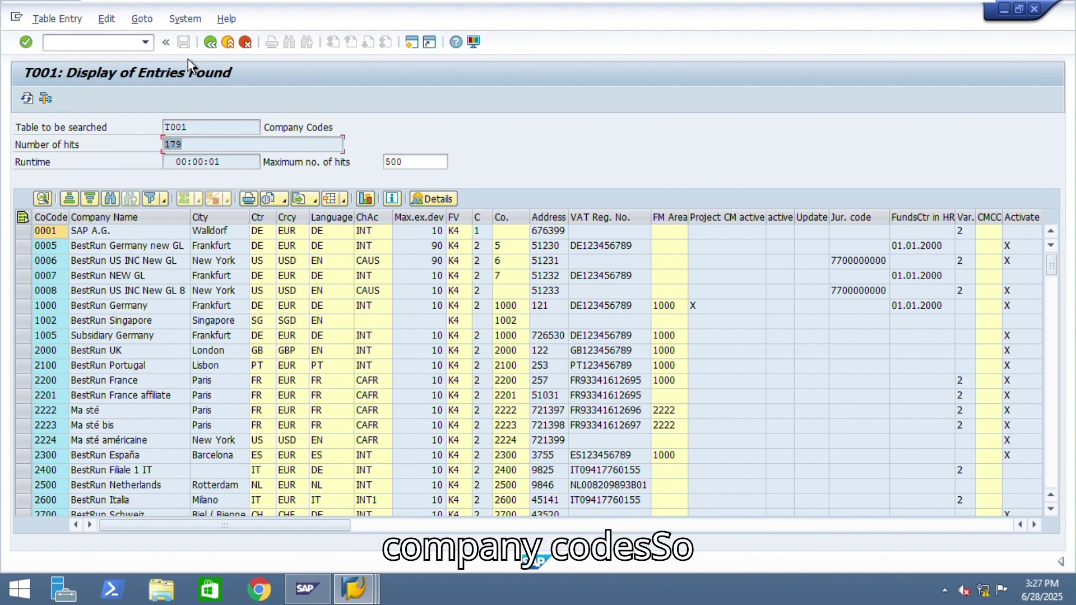
click(90, 47)
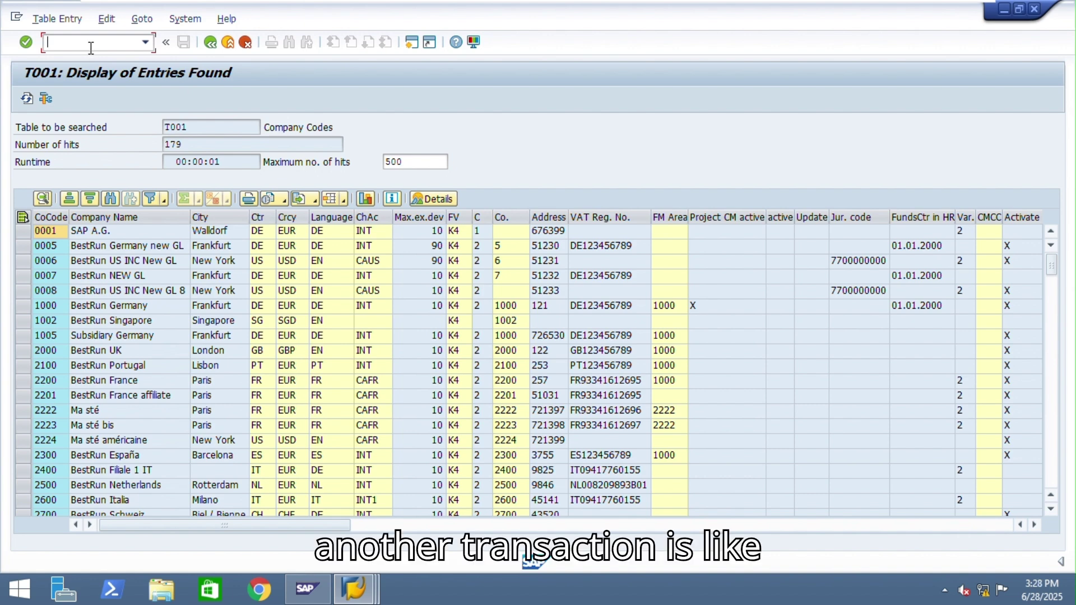
text(/NSE11)
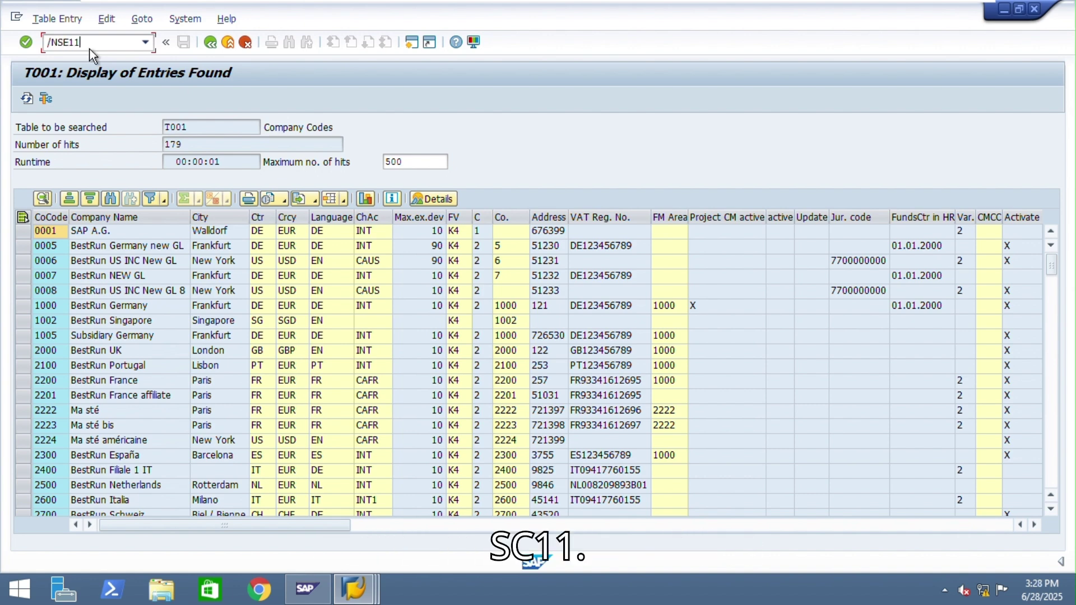
Display table T001 in SE11 and scroll through its 81 fields.
key(Return)
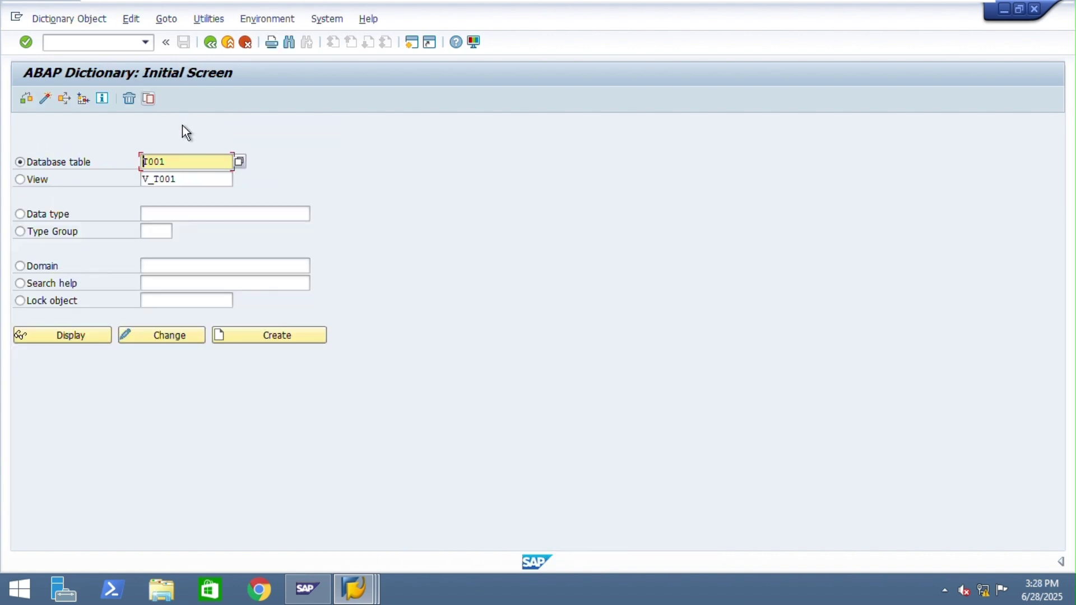
click(183, 180)
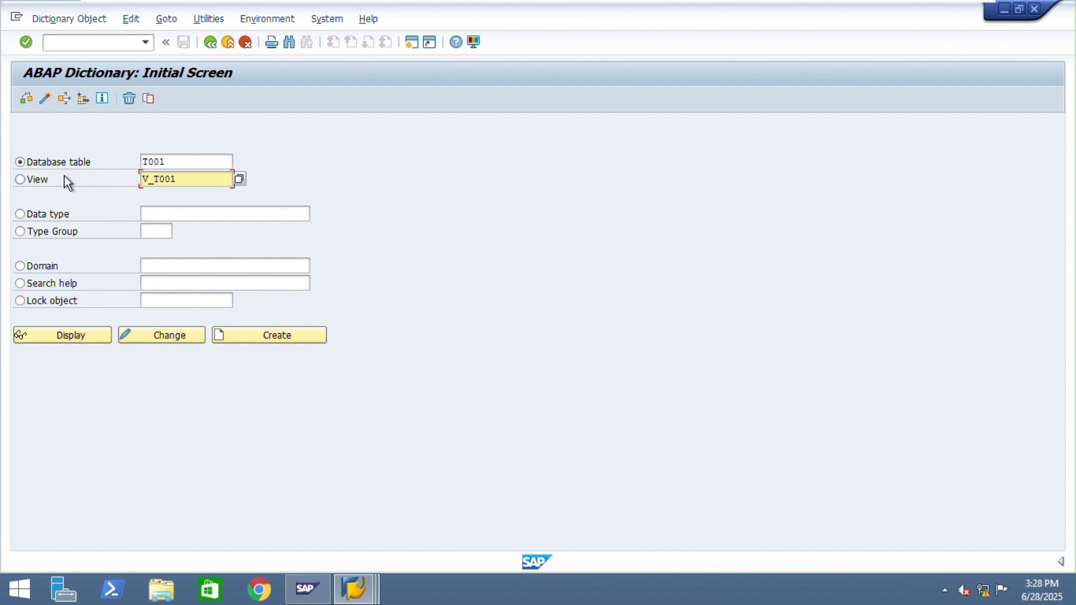
click(53, 338)
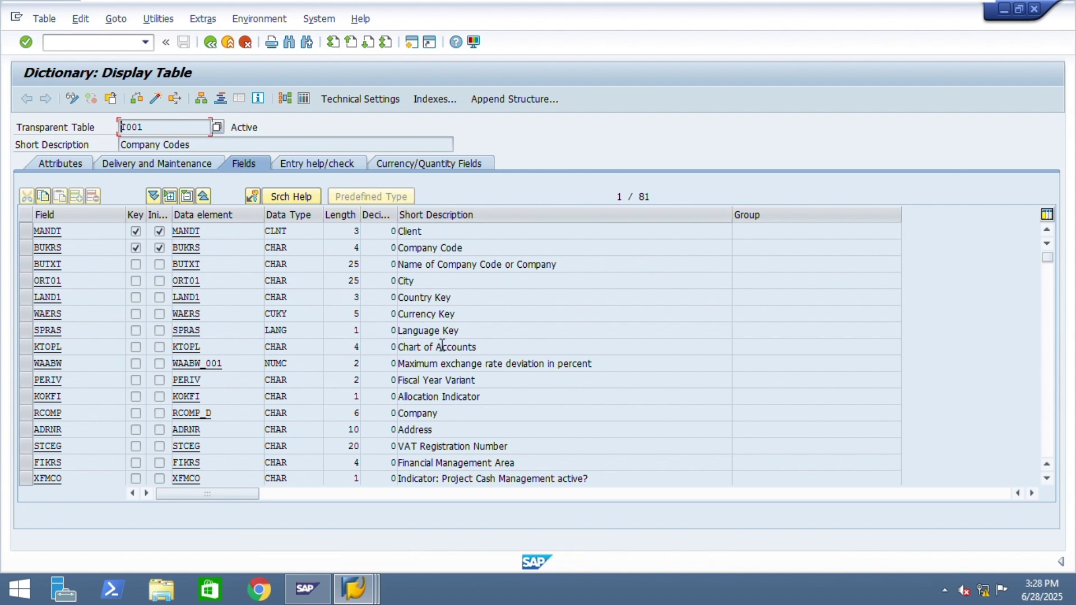
scroll(446, 273, down, 4)
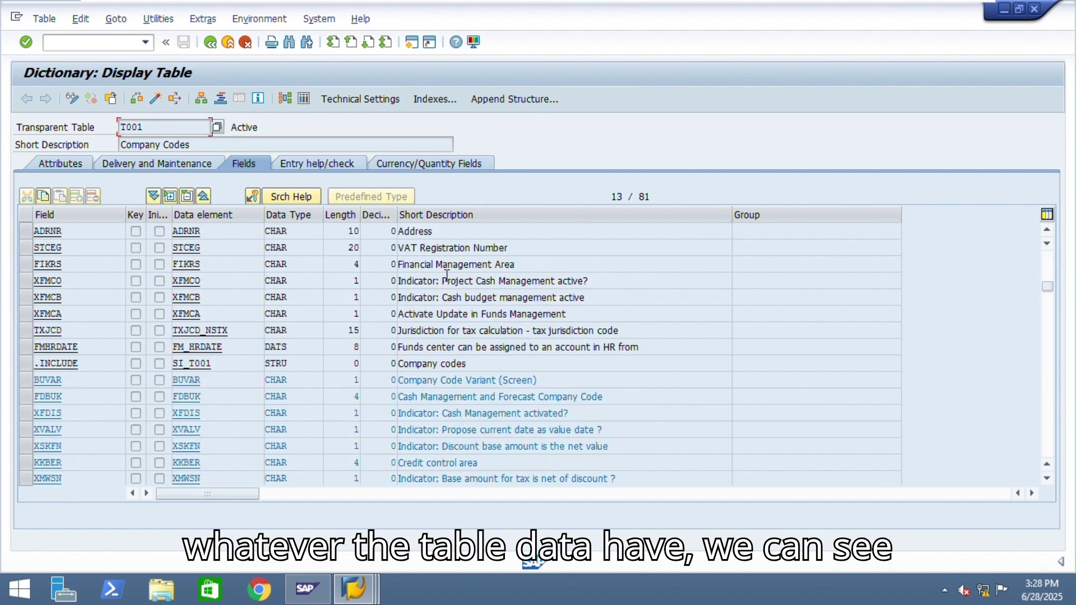
scroll(446, 283, down, 2)
scroll(446, 291, up, 4)
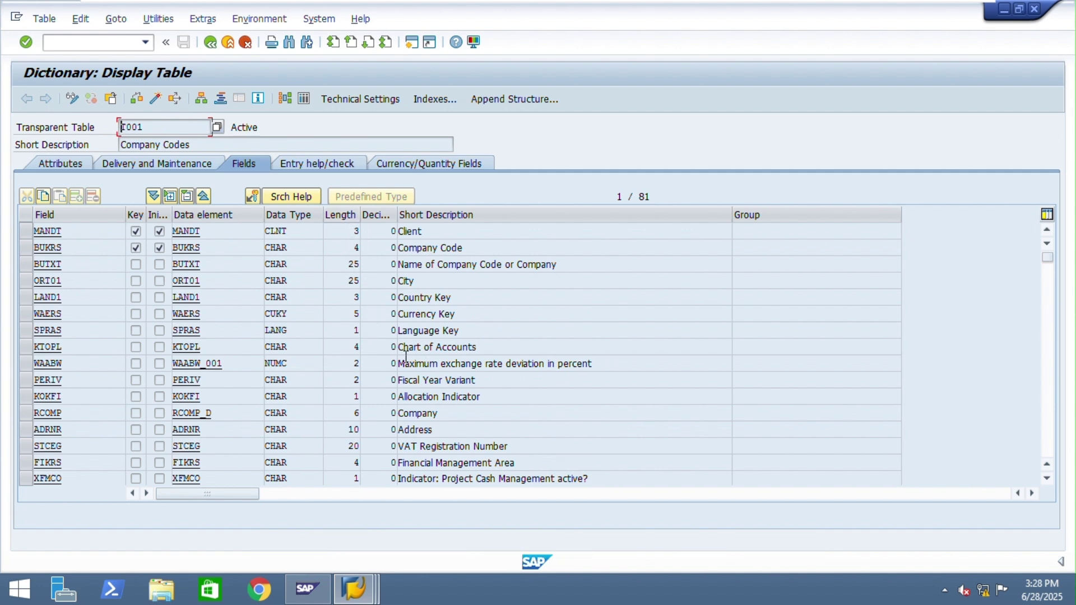
Minimize SAP and scroll the Word notes to the BSEG line items section.
mouse_move(995, 1)
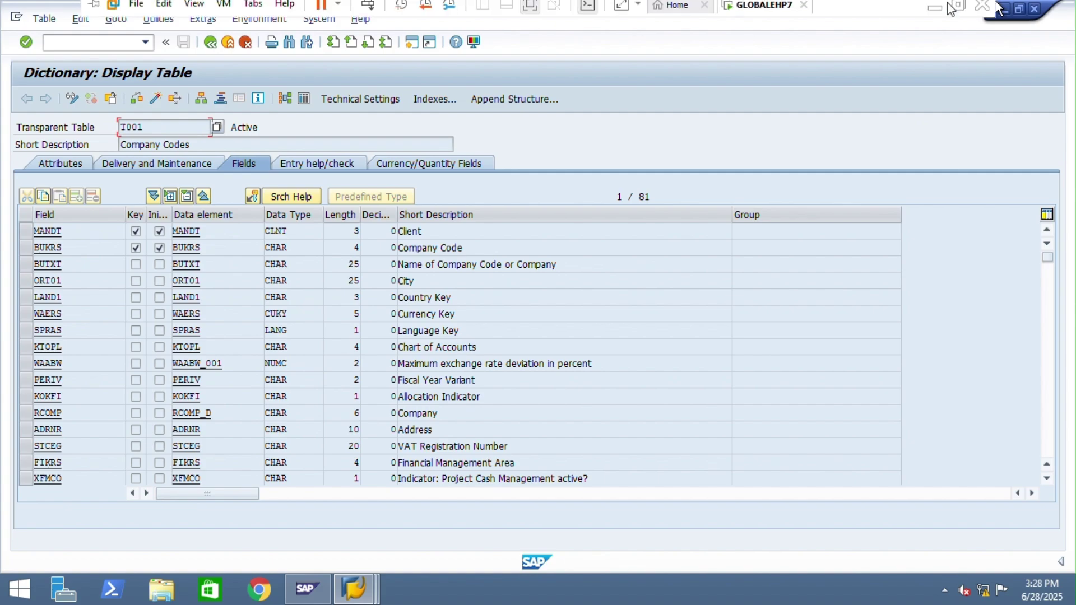
click(935, 12)
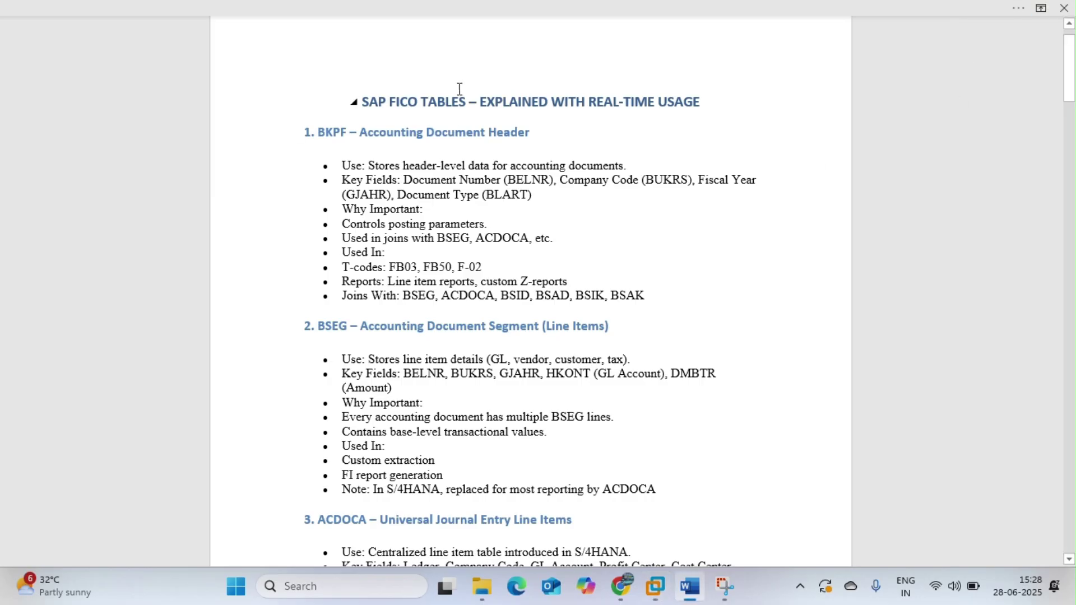
scroll(451, 33, down, 3)
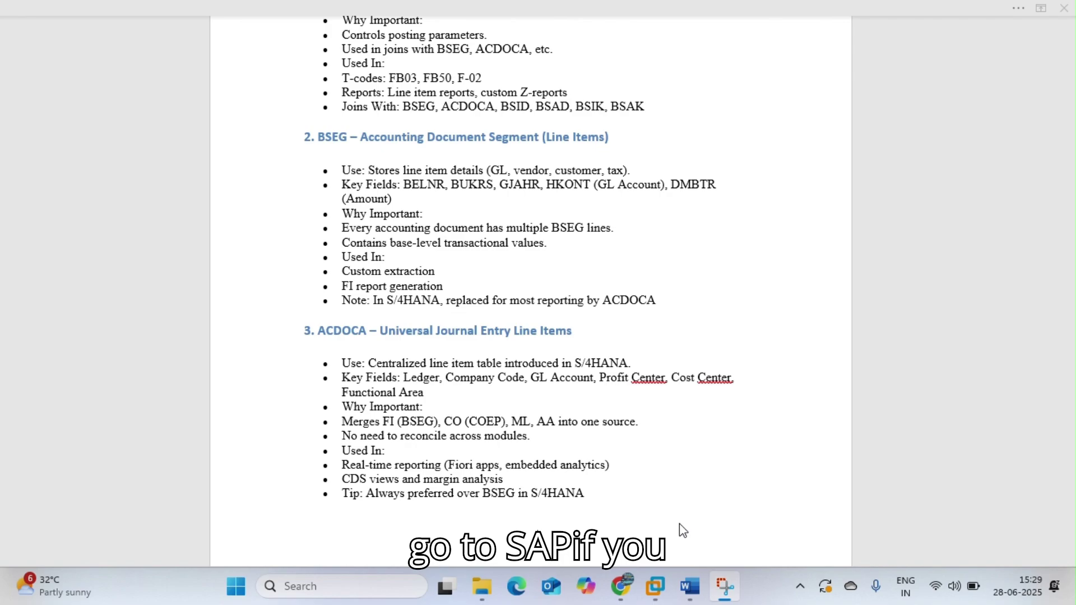
Back in SAP, list BSEG entries for company code 1000 (500 hits).
click(654, 587)
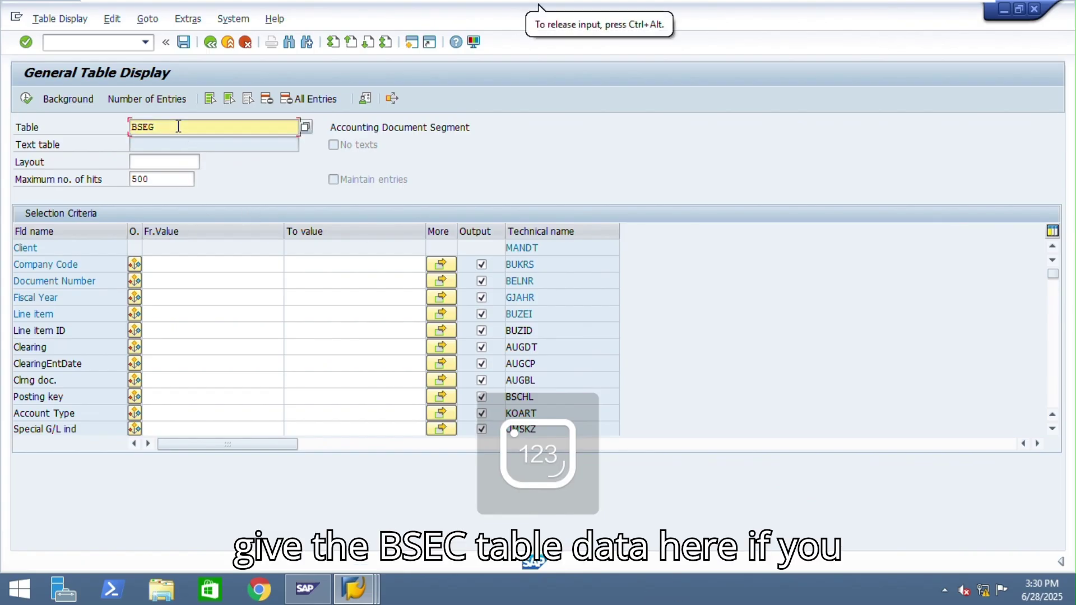
click(170, 268)
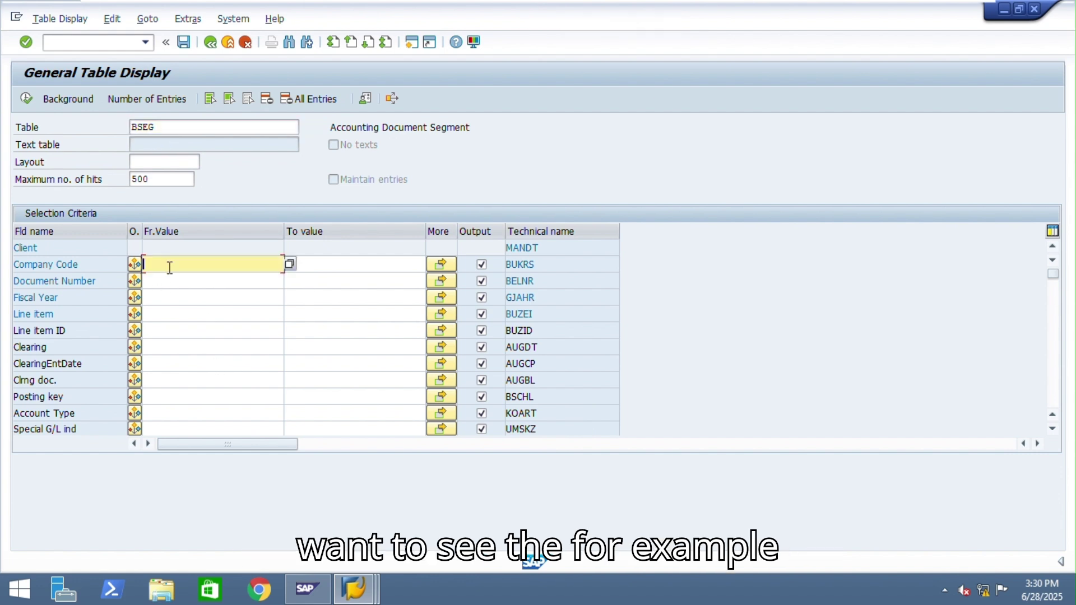
text(1000)
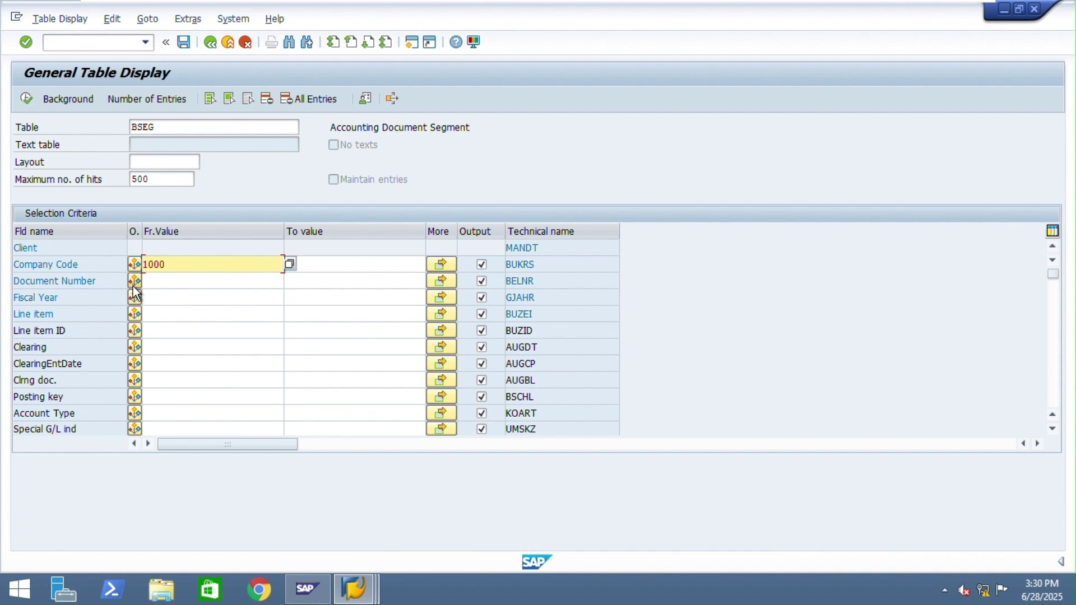
click(170, 281)
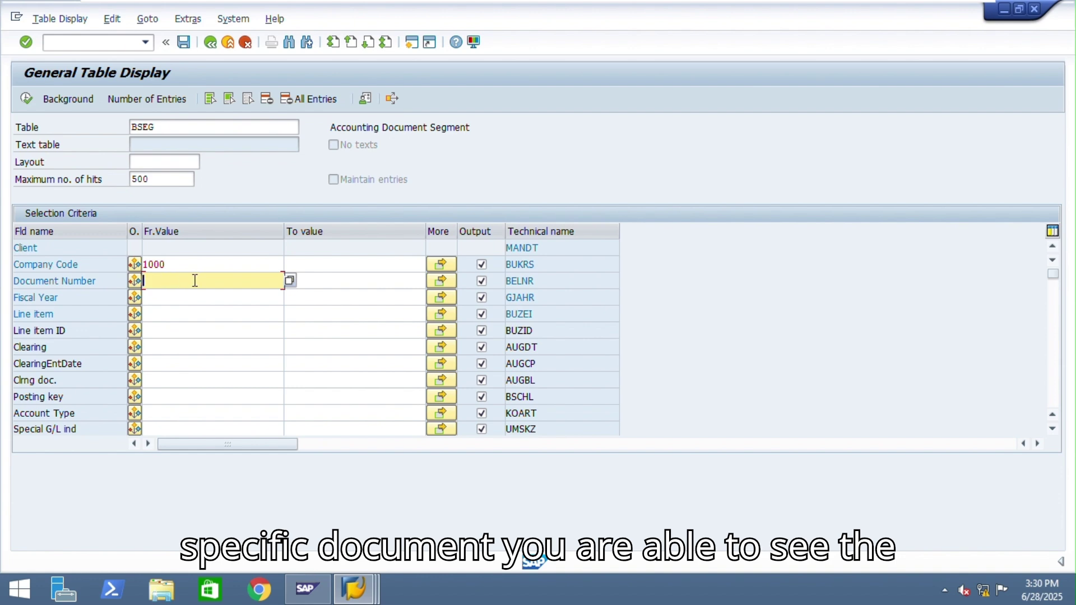
click(27, 99)
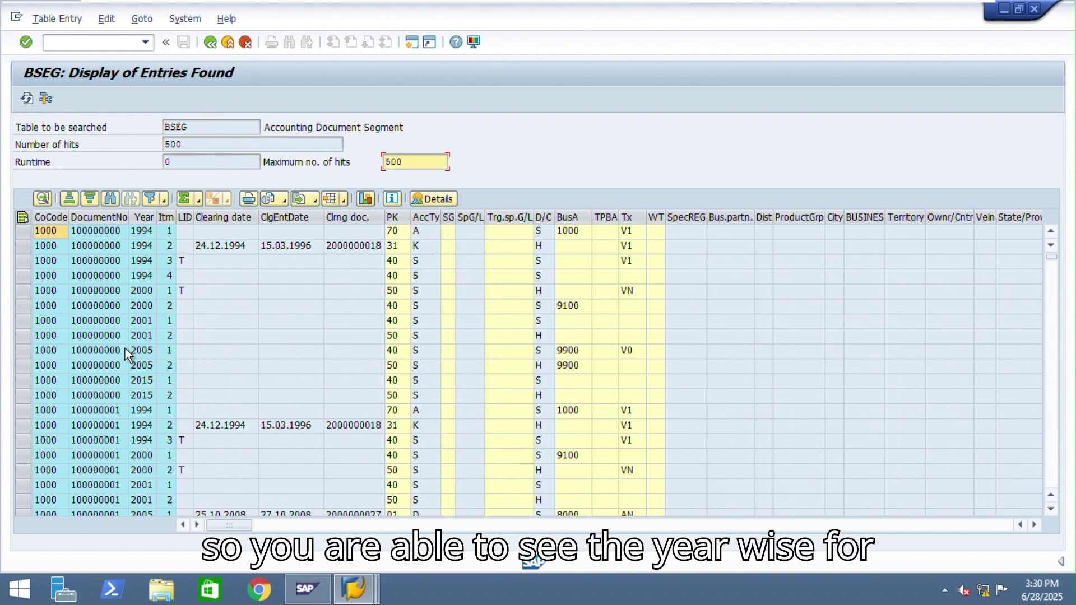
Select the document 100000000 line item and scroll right to the amount and currency columns.
click(28, 355)
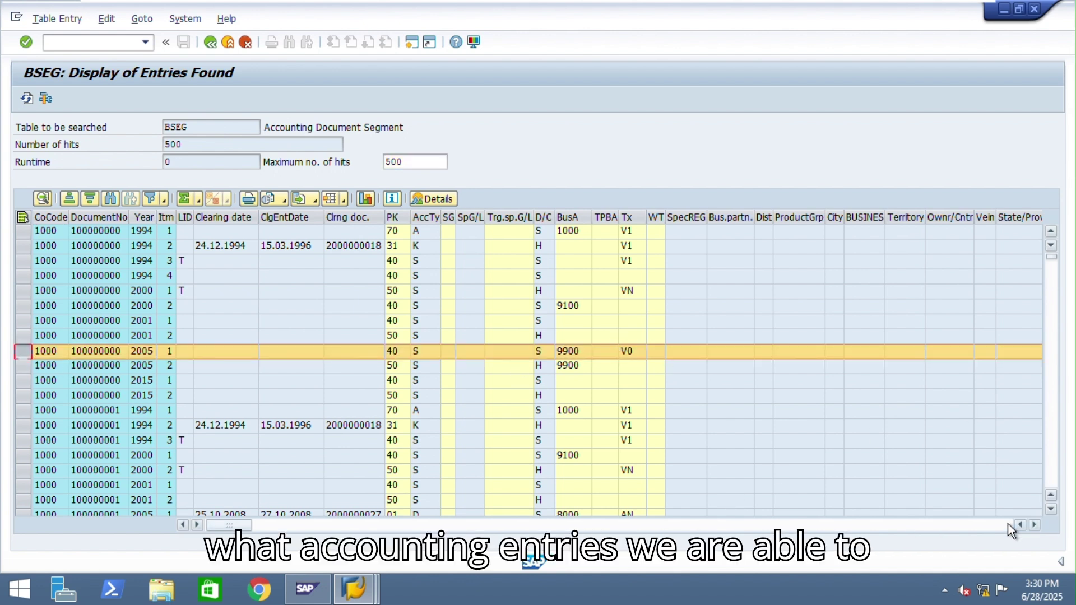
click(1036, 526)
click(1036, 526)
click(1036, 526)
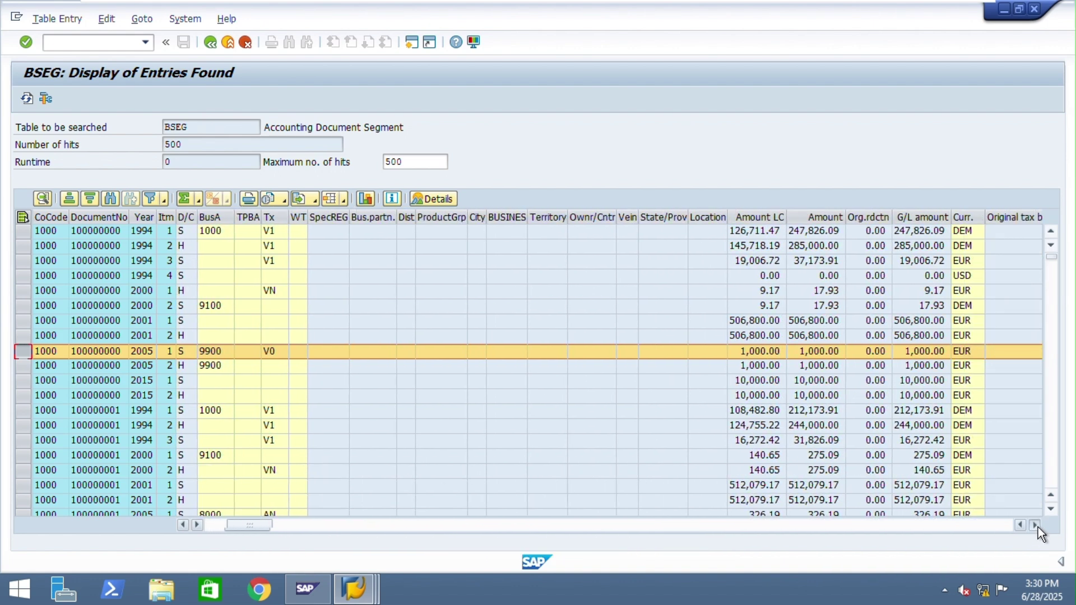
click(1036, 526)
click(1036, 526)
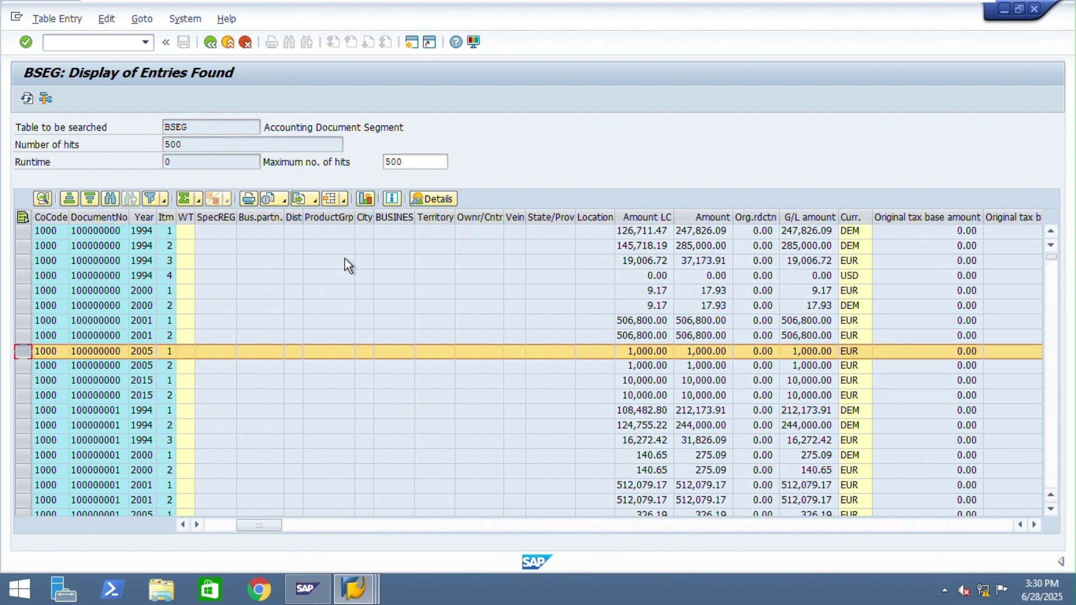
mouse_move(925, 7)
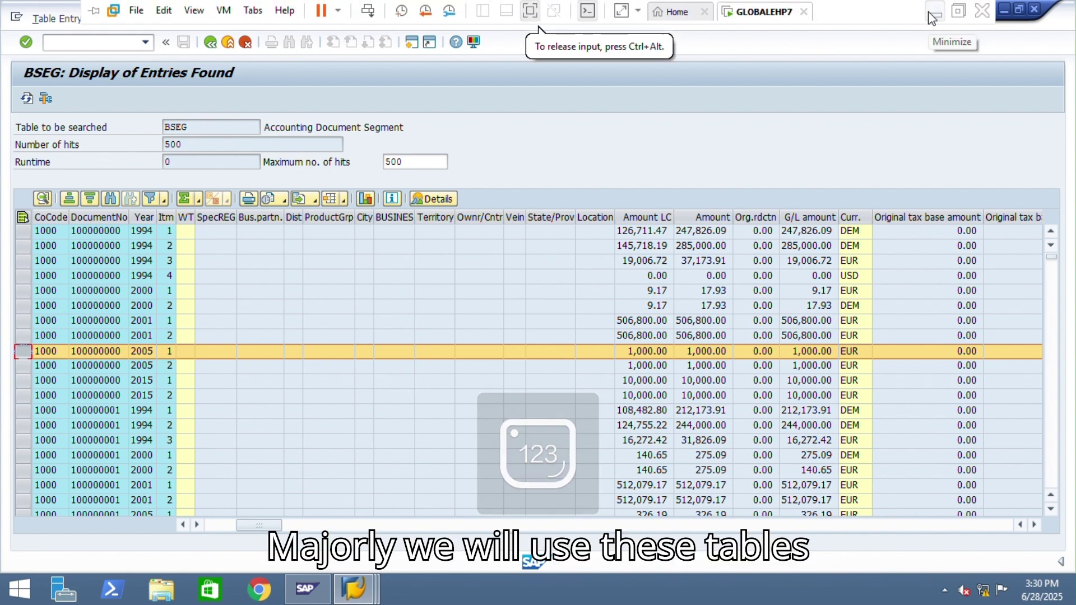
Minimize SAP and scroll the notes down to the ACDOCA section.
click(933, 17)
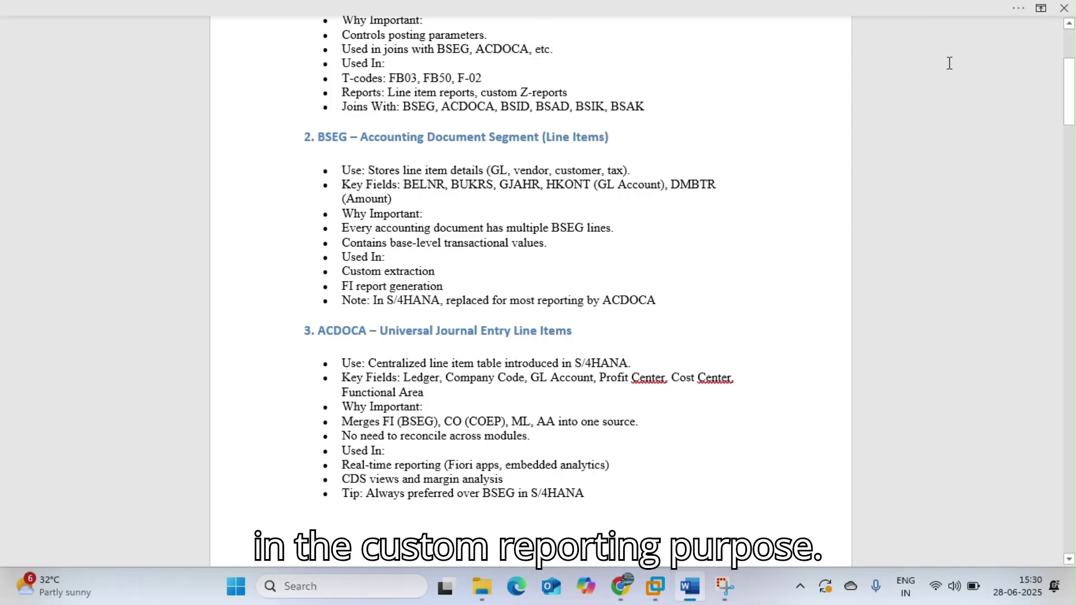
scroll(454, 34, down, 3)
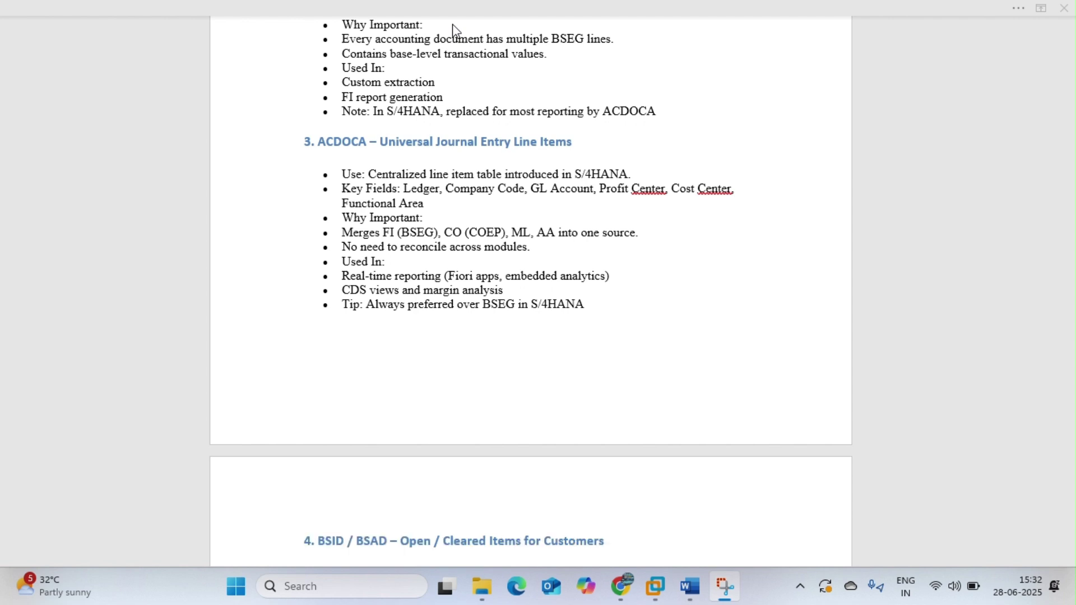
Scroll the notes past BSID/BSAD to BSIK/BSAK and LFB1/KNB1.
scroll(452, 28, down, 8)
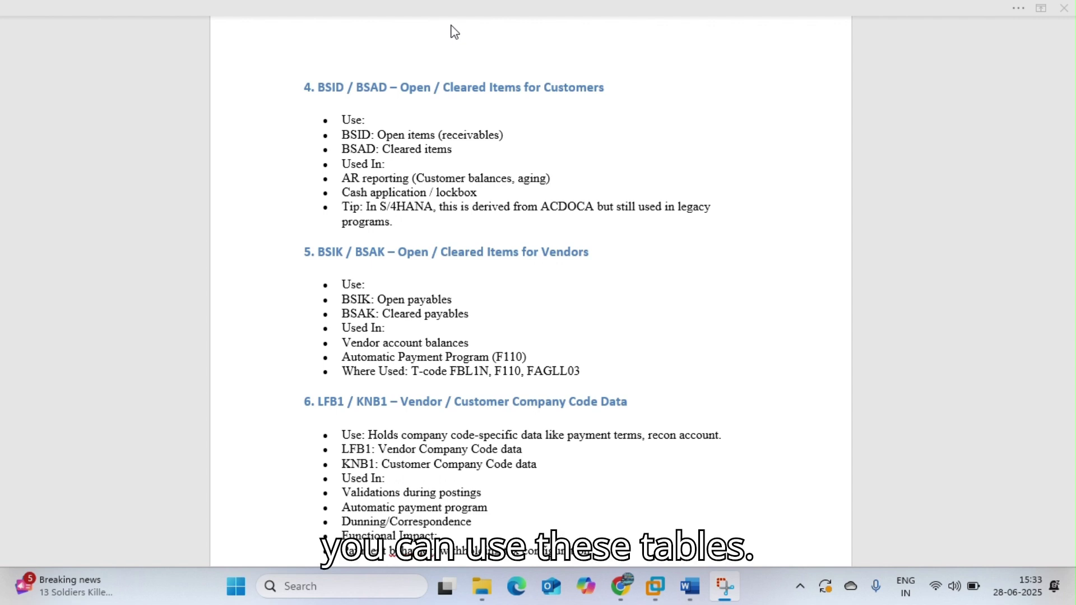
scroll(454, 32, down, 3)
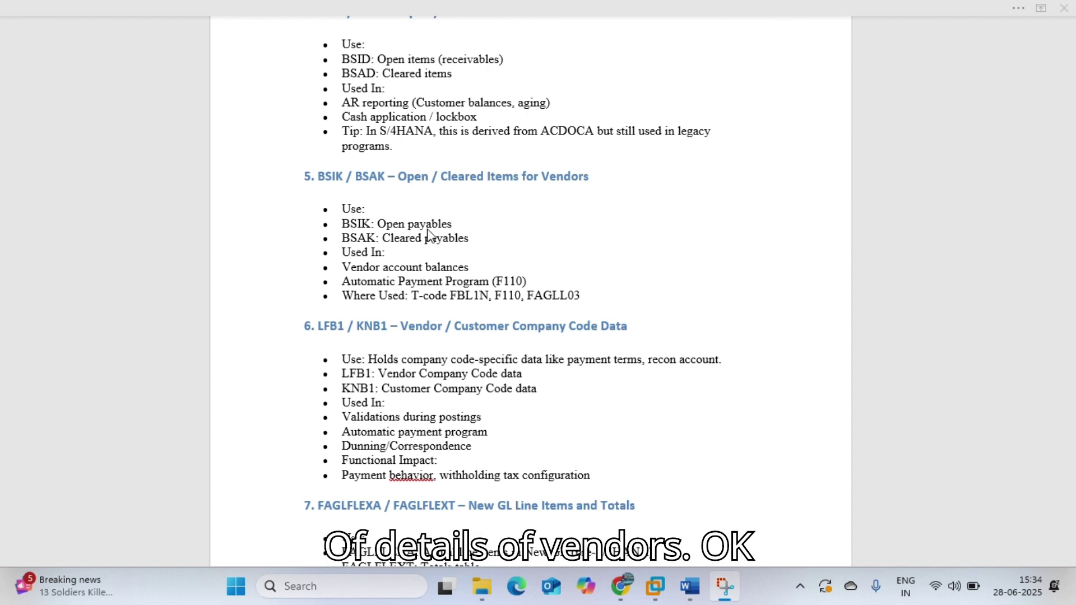
Scroll the notes down to section 7 FAGLFLEXA/FAGLFLEXT and section 8 SKA1/SKB1 GL master data.
scroll(433, 240, down, 1)
scroll(433, 240, down, 1)
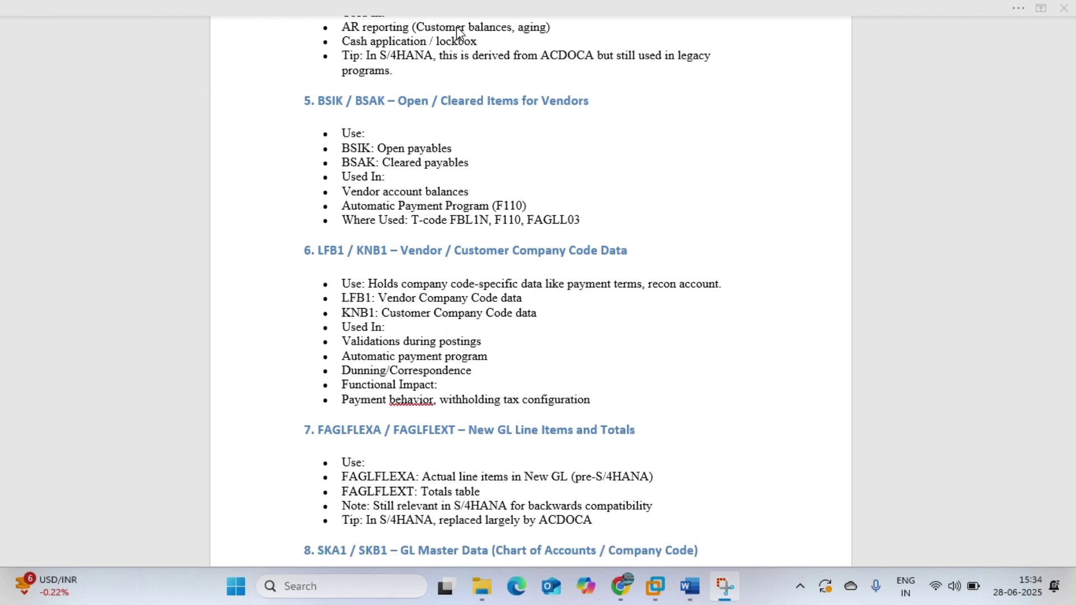
scroll(457, 39, down, 3)
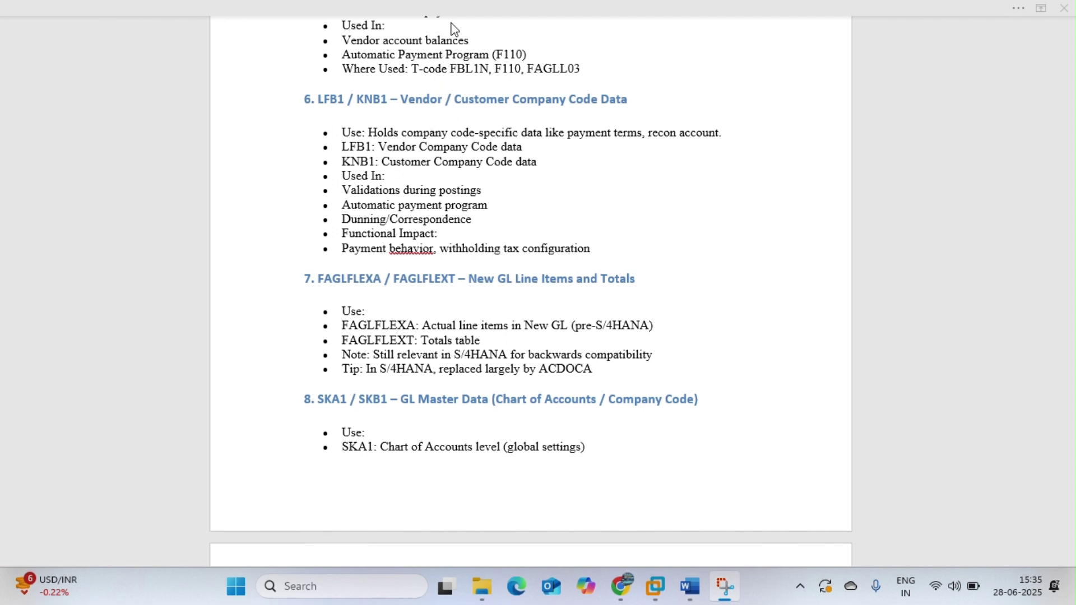
Scroll past SKB1 through CSKS/CSKT, ANLA and T030 account determination until 12. TCURR appears.
scroll(421, 130, down, 3)
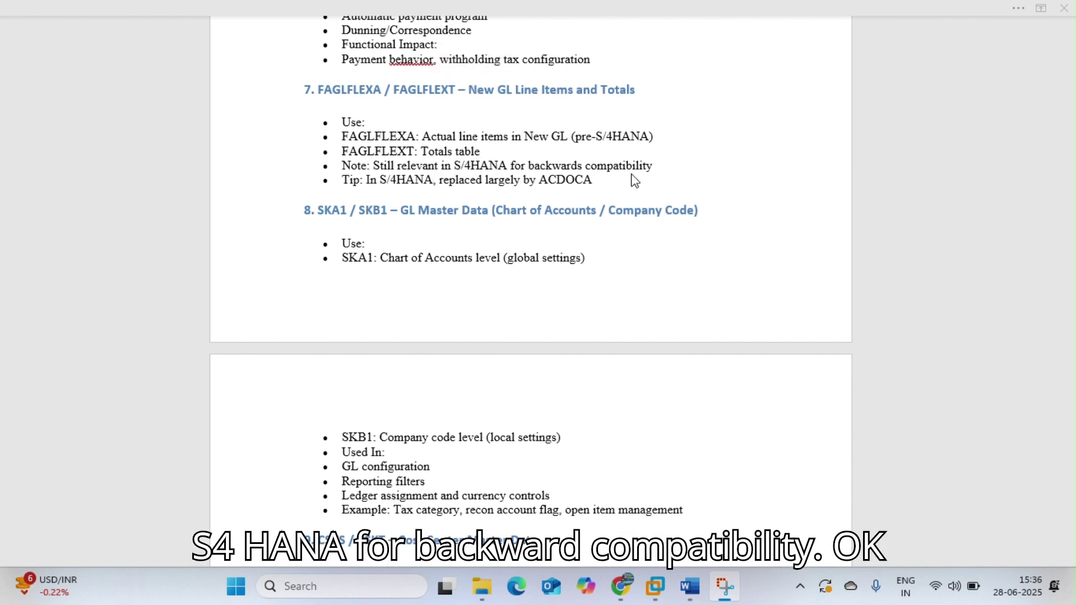
scroll(454, 34, down, 2)
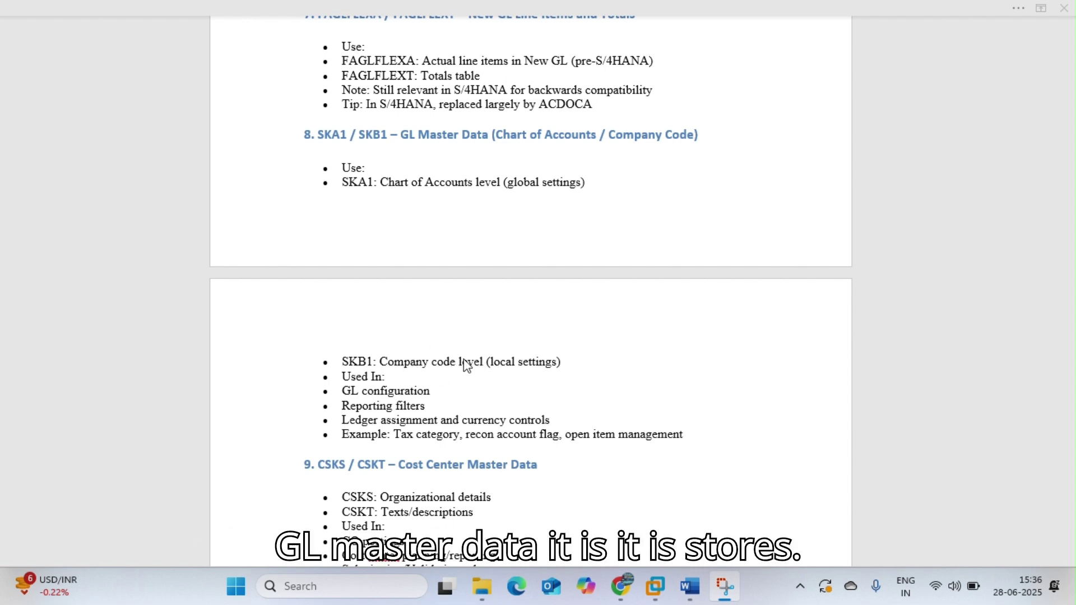
scroll(485, 364, down, 2)
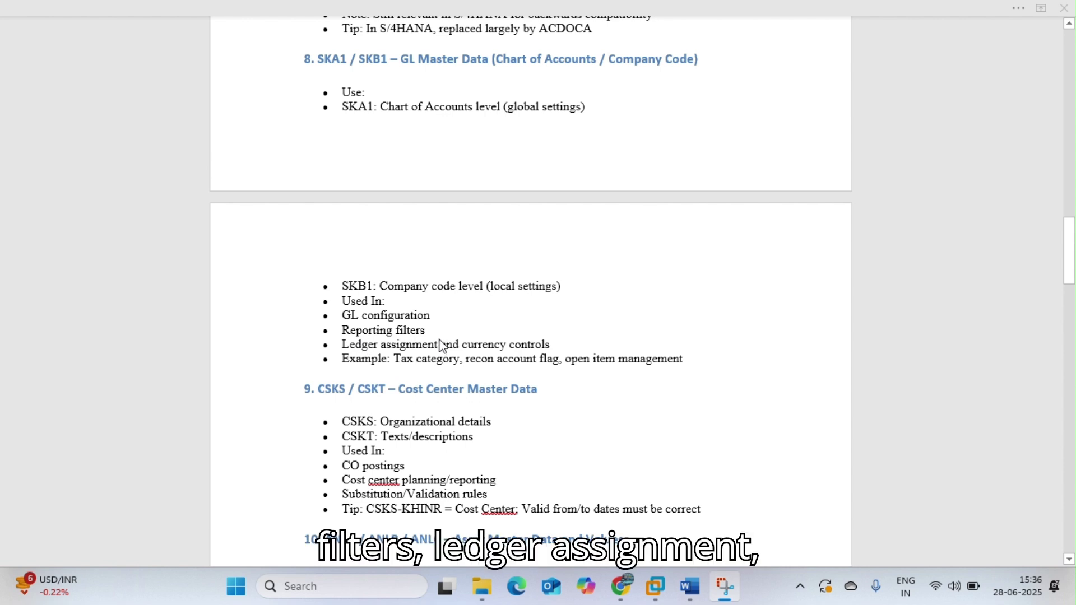
scroll(445, 343, down, 1)
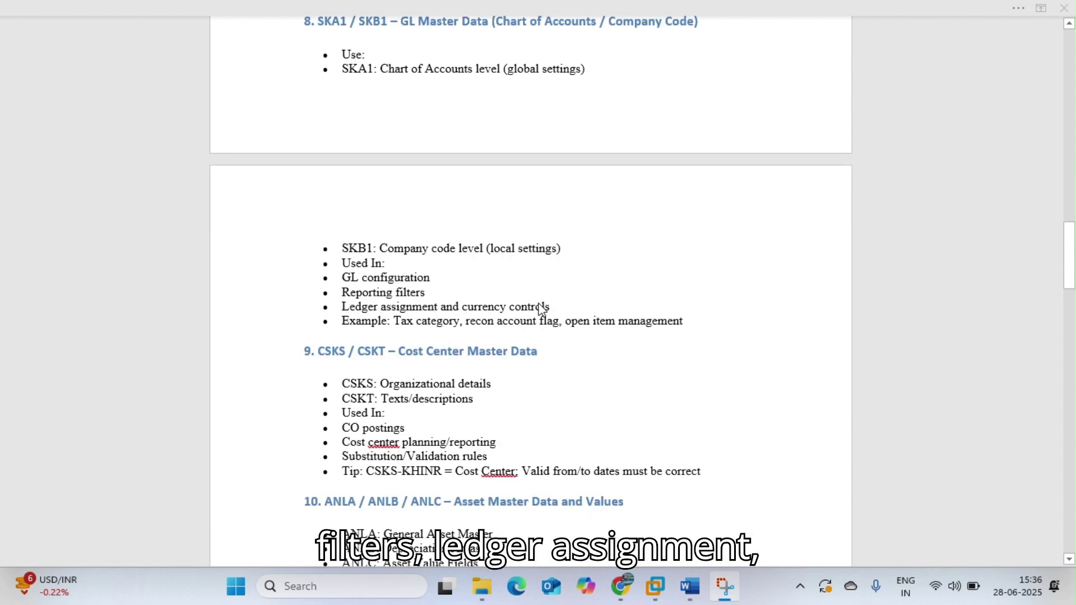
scroll(544, 311, down, 2)
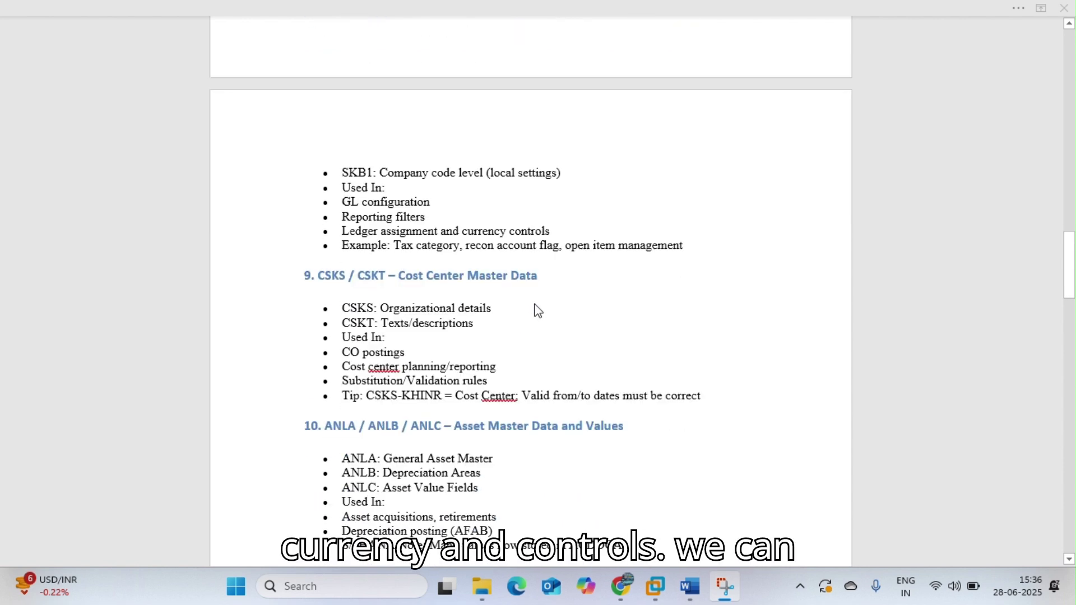
scroll(504, 209, down, 1)
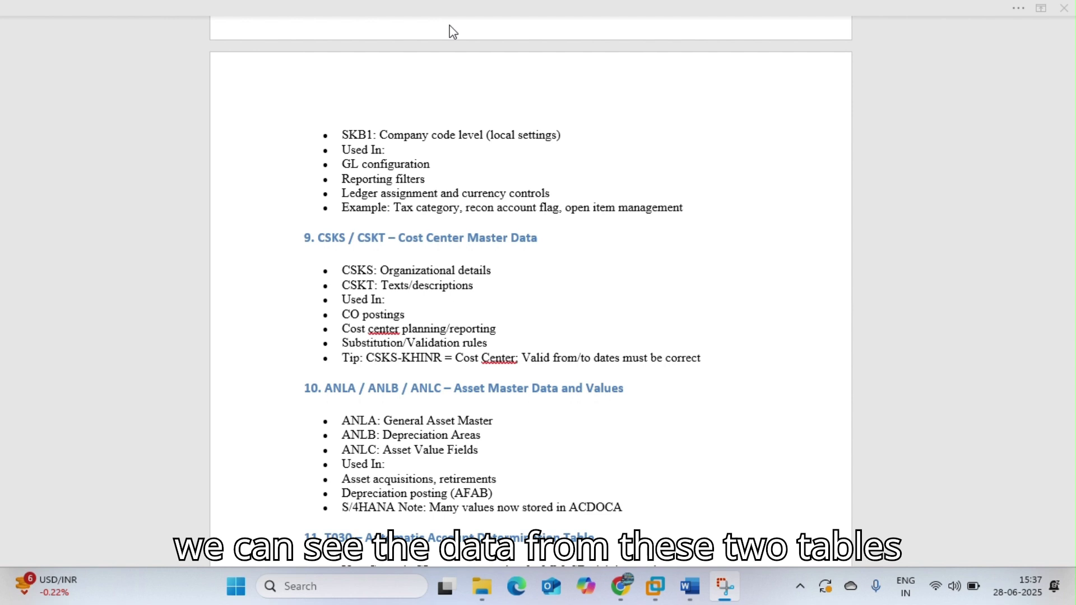
scroll(443, 45, down, 2)
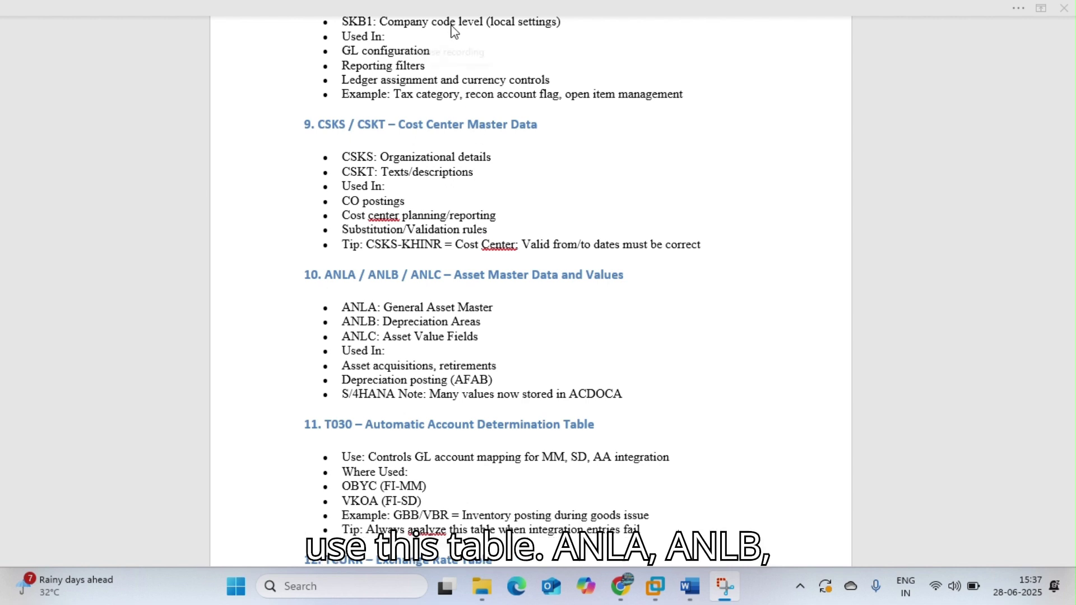
Scroll so the full 12. TCURR exchange rate section shows with 13. REGUH beginning.
scroll(367, 122, down, 3)
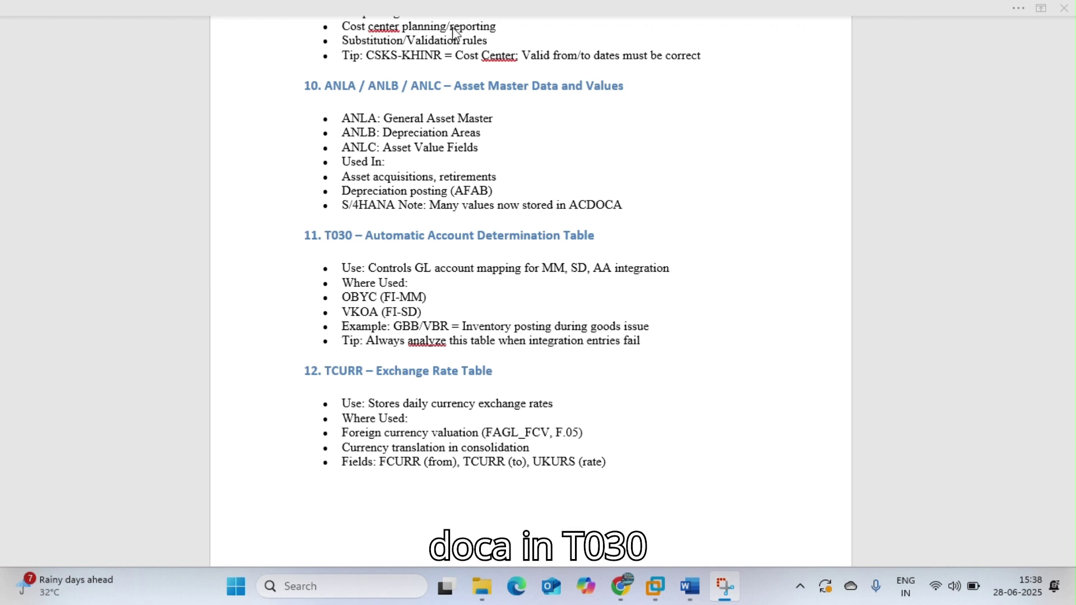
scroll(454, 31, down, 3)
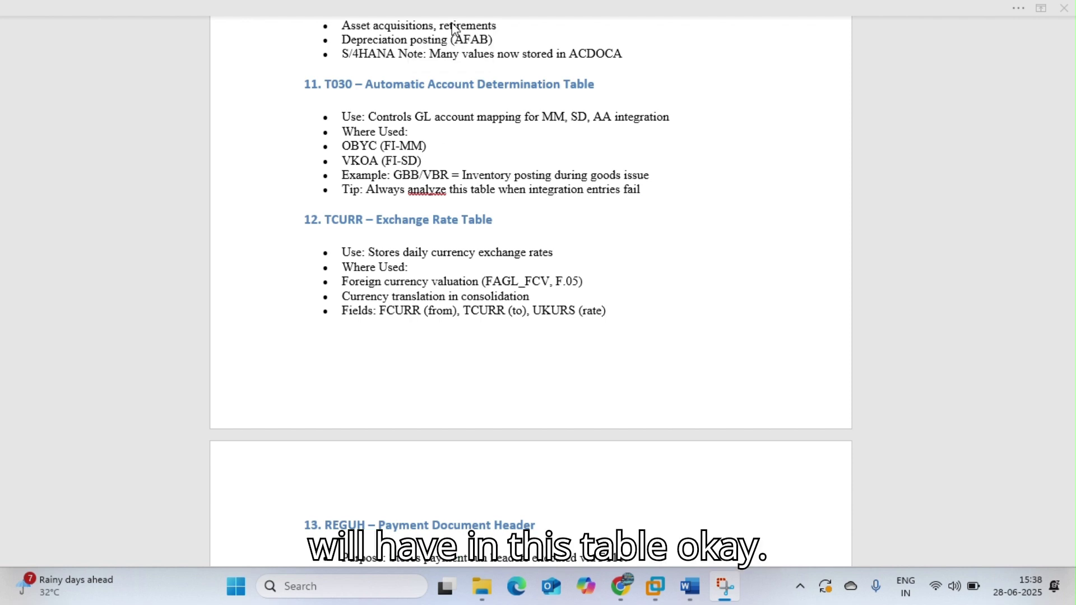
Scroll through sections 13 REGUH to 16 T042Z until 17. MHNK starts.
scroll(454, 28, down, 3)
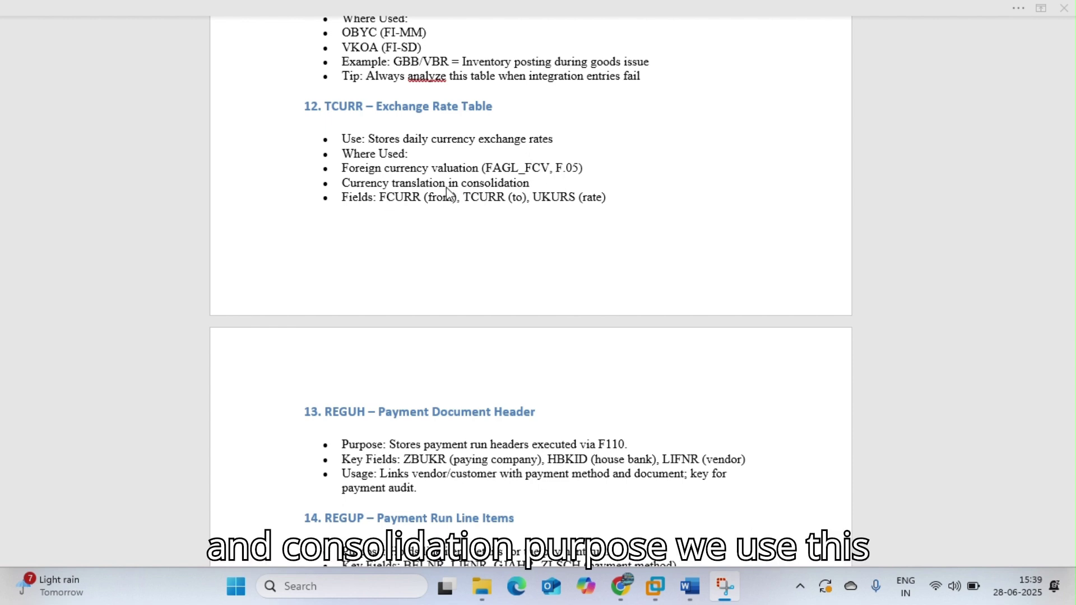
scroll(515, 191, down, 2)
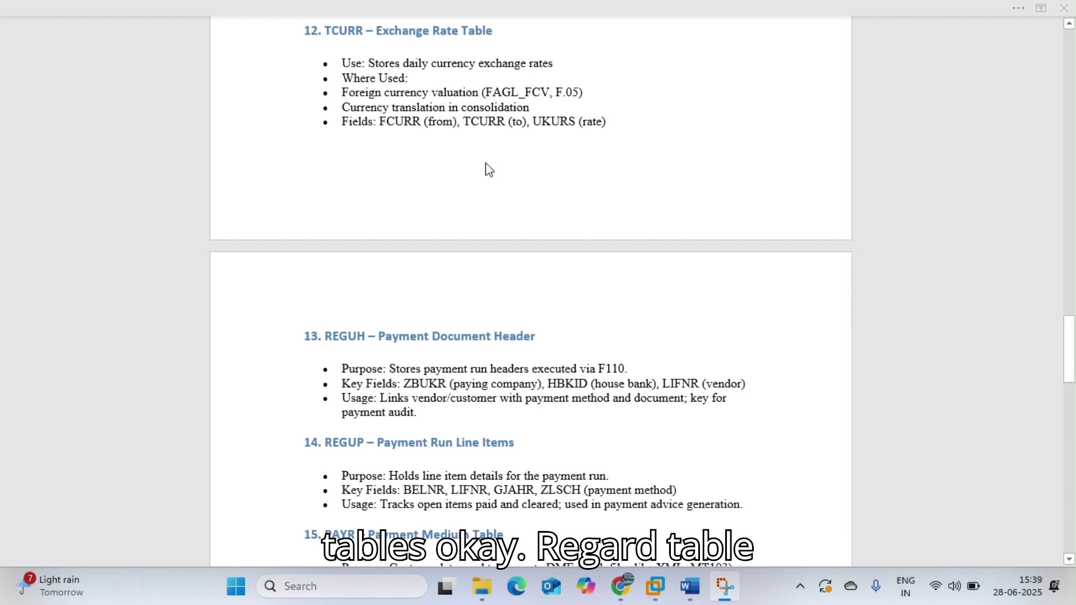
scroll(485, 167, down, 2)
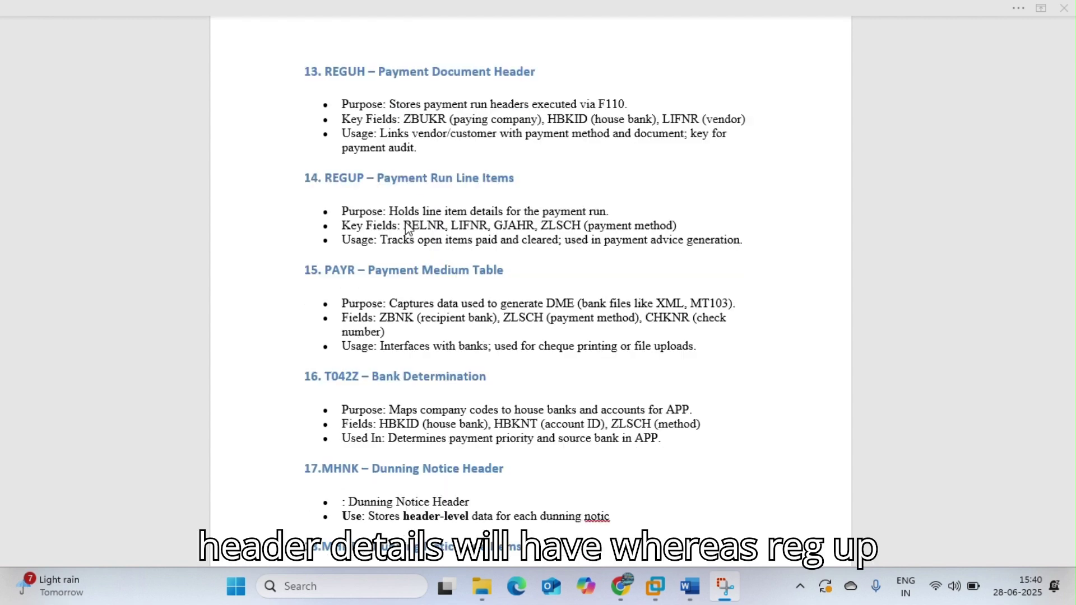
Scroll on through PAYR, T042Z and MHNK/MHND to the complete 19. FEBKO bank statement header section.
scroll(438, 212, down, 1)
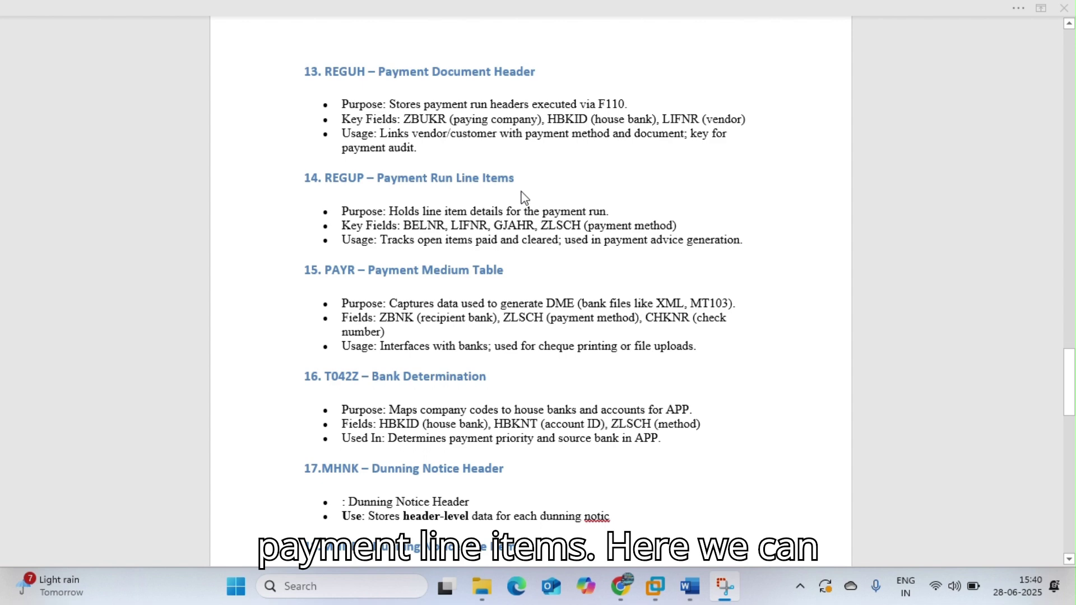
scroll(475, 211, down, 2)
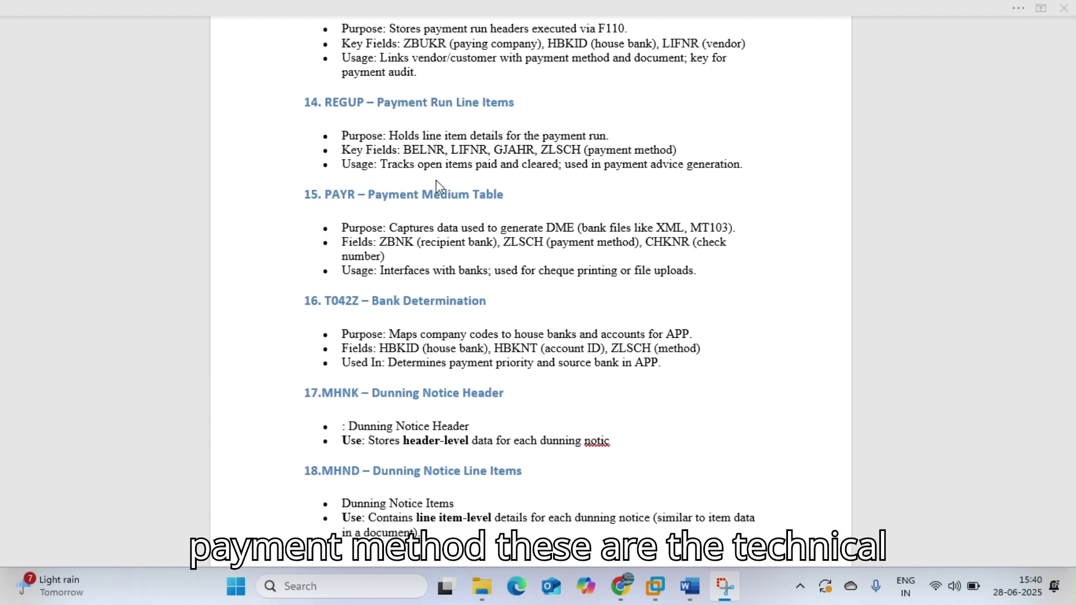
scroll(474, 165, down, 2)
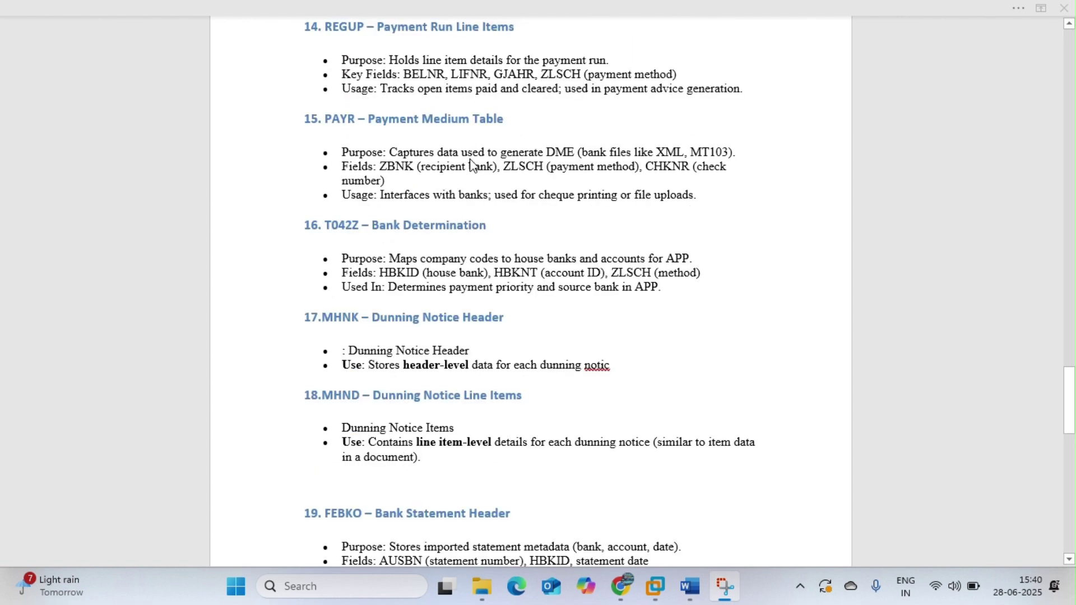
scroll(471, 165, down, 1)
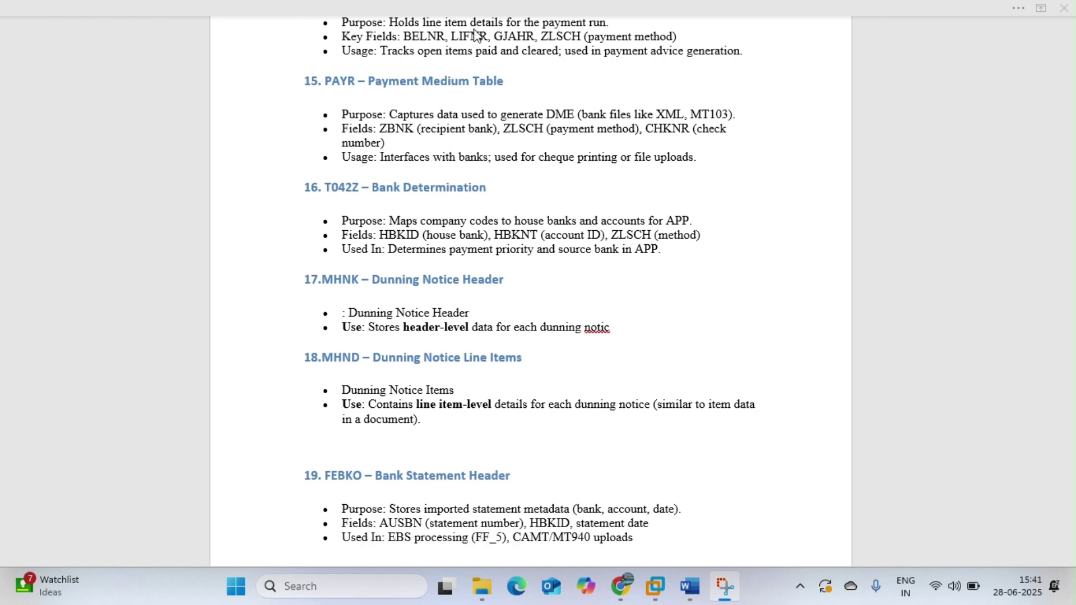
Scroll the notes on to 20. FEBEP bank statement line items and 21. T012K house bank data.
scroll(440, 160, down, 3)
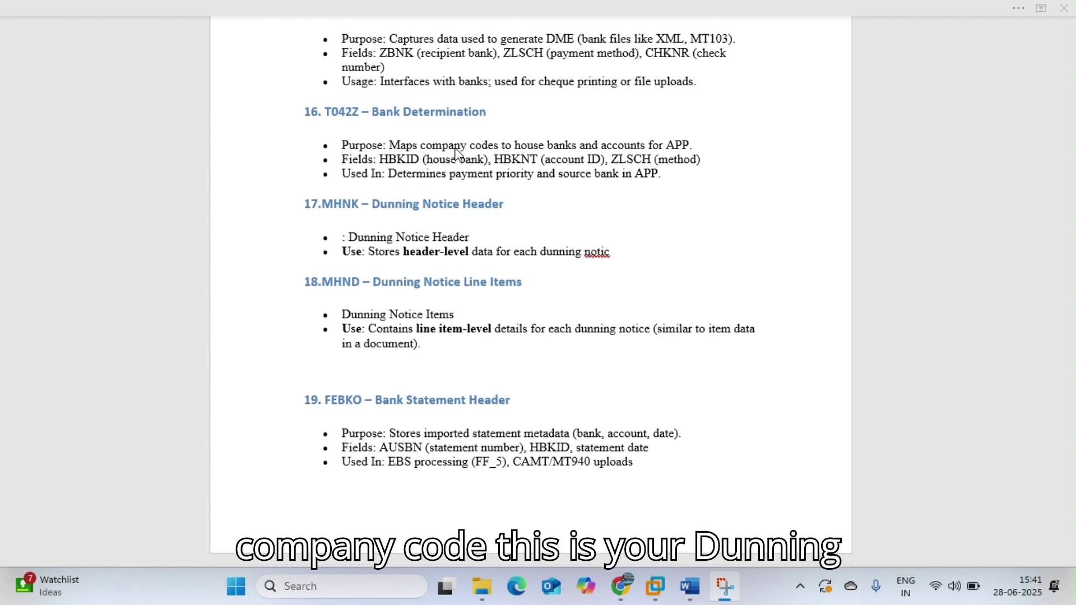
scroll(456, 148, down, 1)
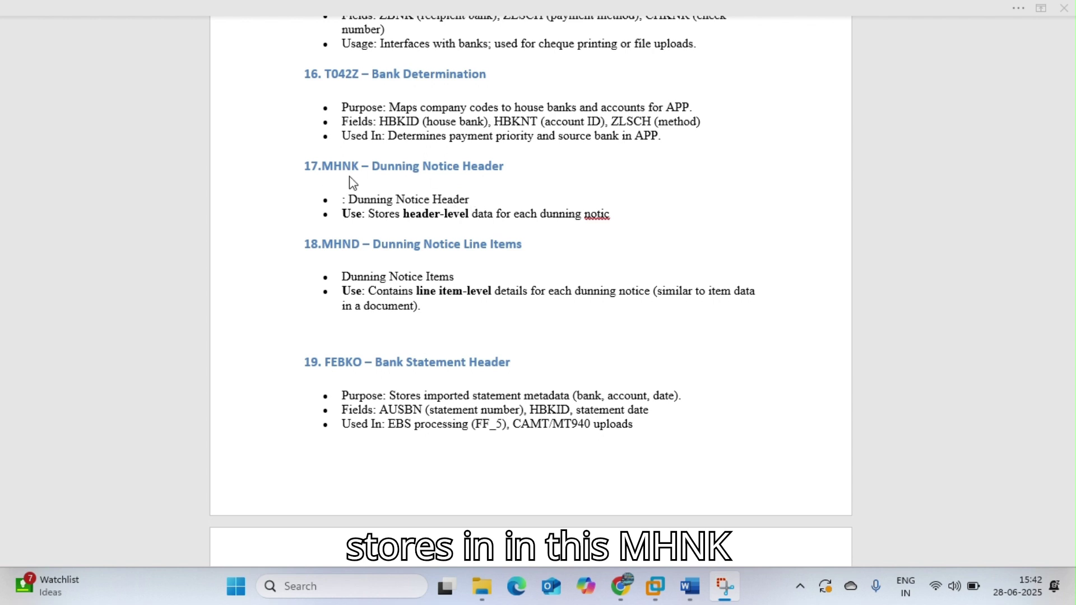
scroll(443, 199, down, 3)
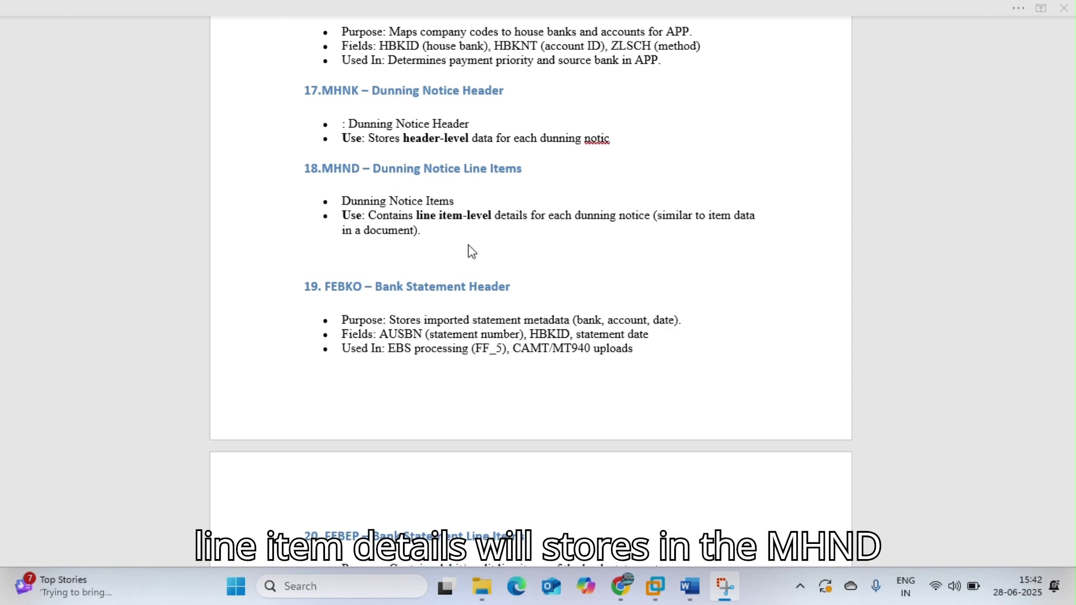
click(423, 239)
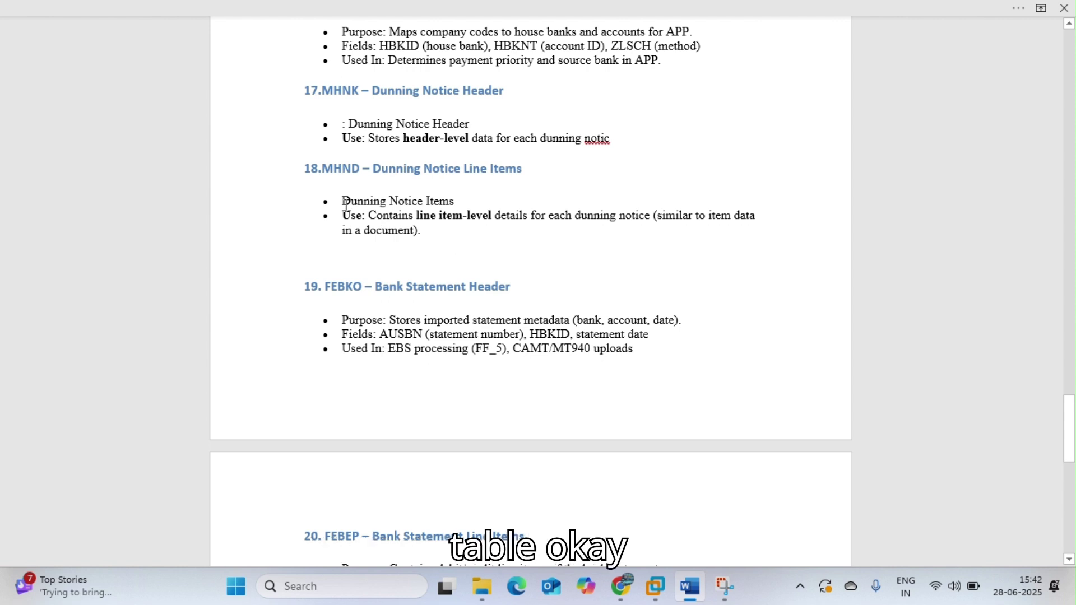
scroll(440, 235, down, 3)
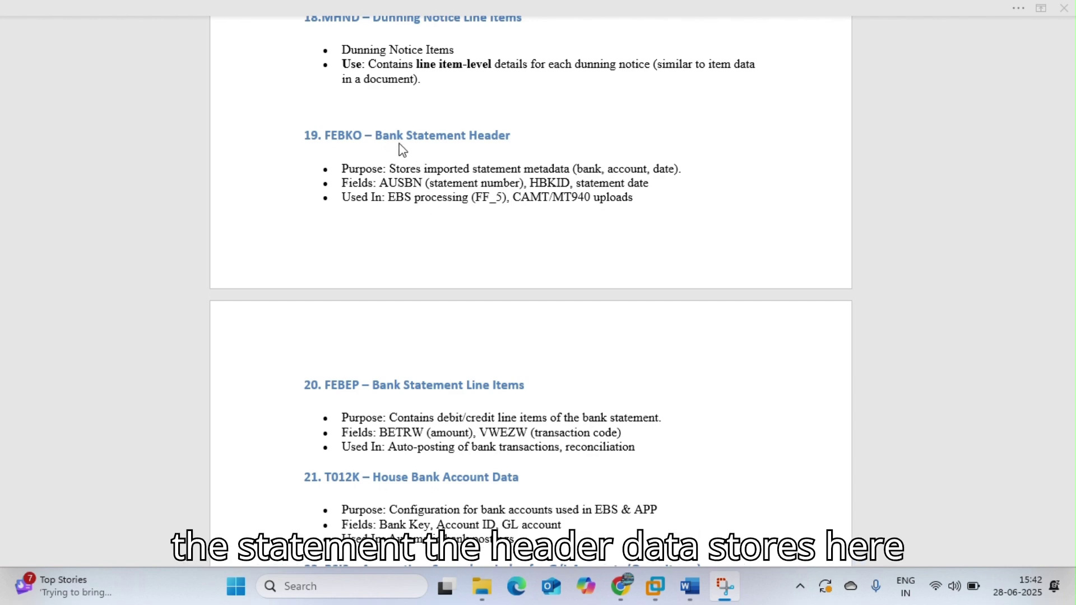
Scroll to the document's end, showing 22. BSIS and 23. BSAS G/L index sections.
scroll(445, 154, down, 3)
scroll(485, 316, down, 3)
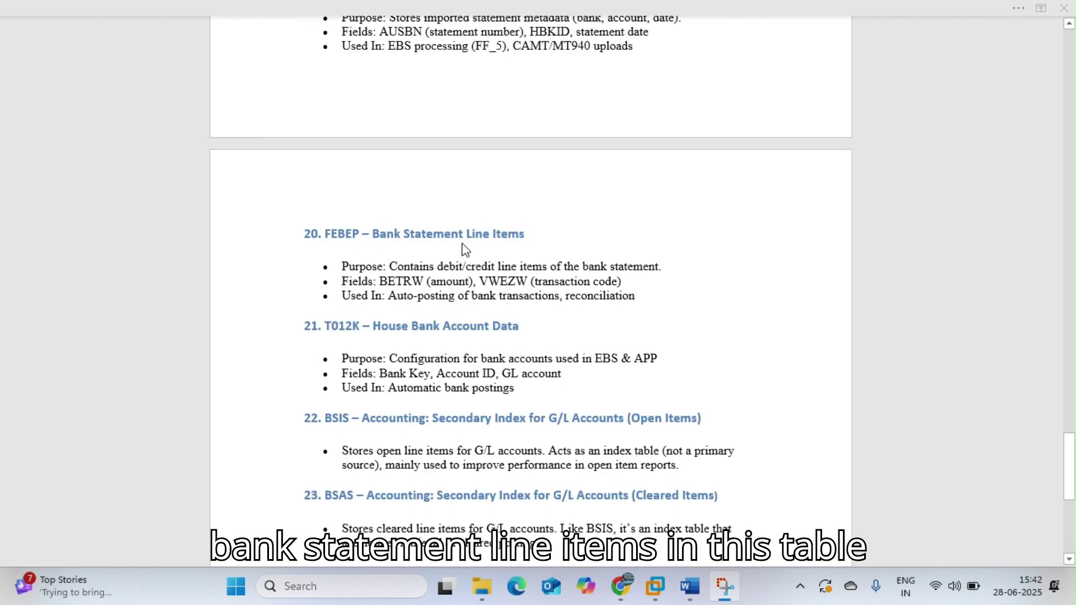
scroll(464, 245, down, 3)
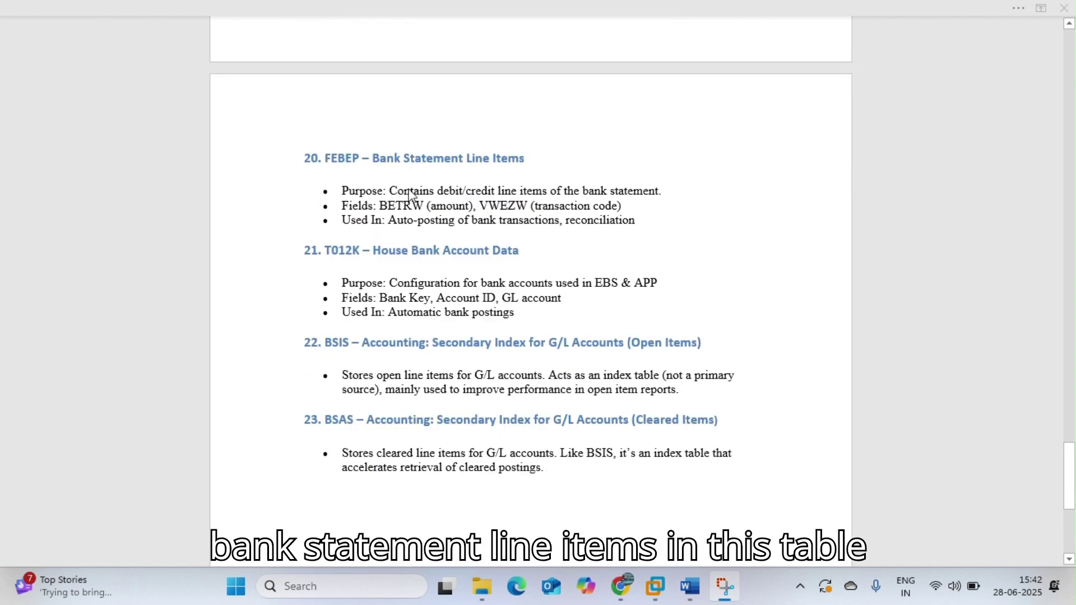
key(alt+Tab)
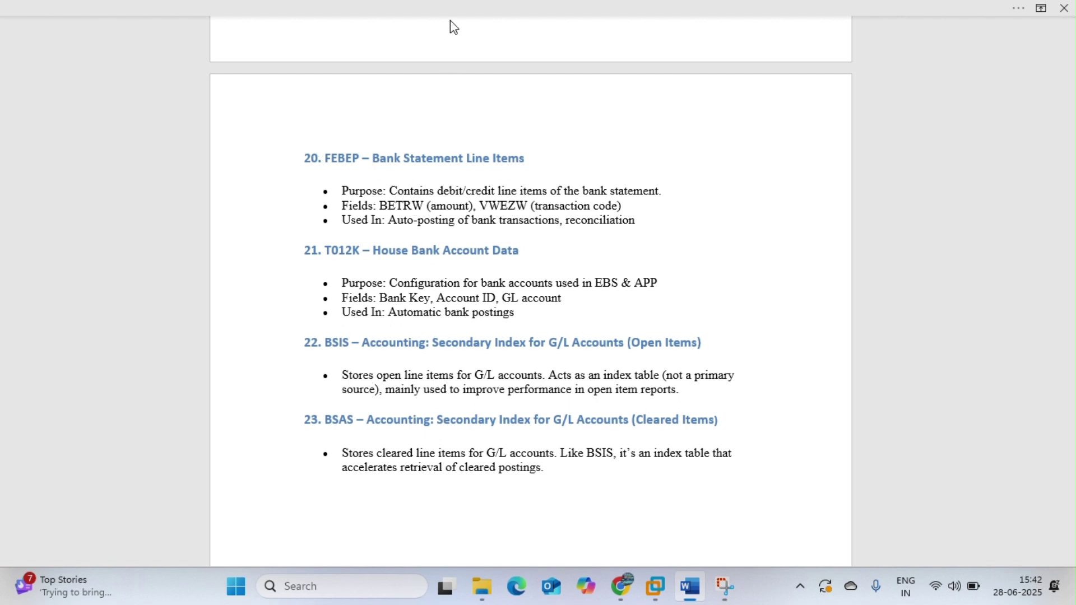
scroll(419, 185, down, 2)
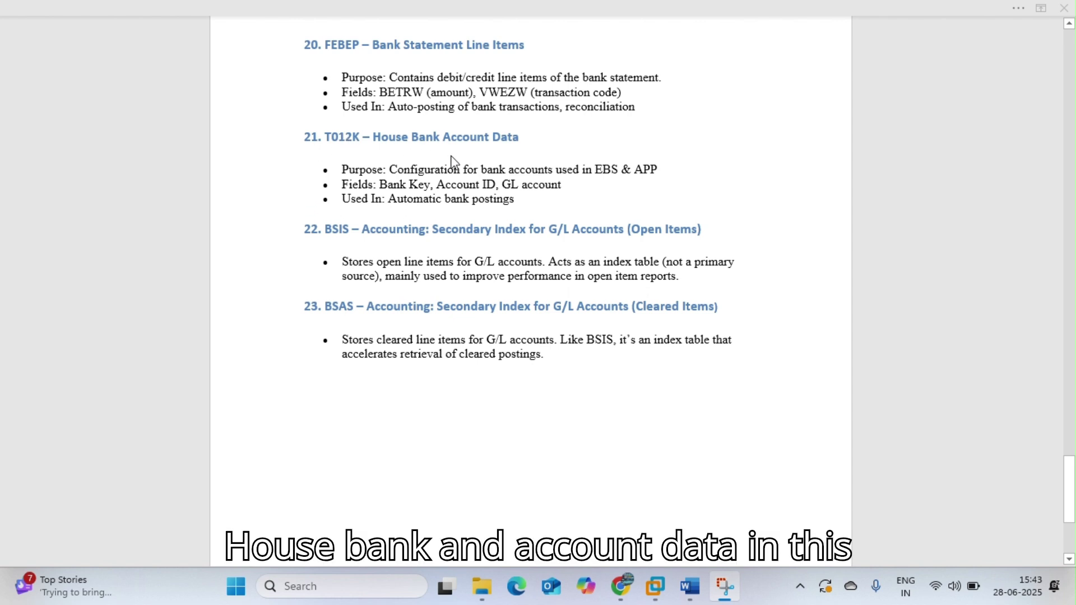
click(336, 140)
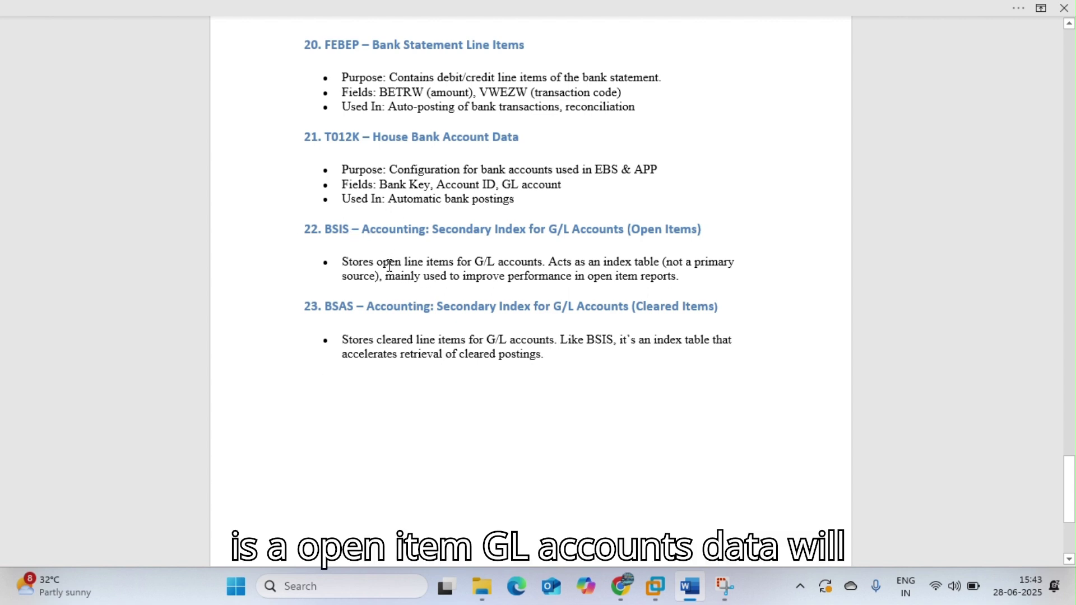
Select part of the BSIS open-items text, then the whole BSAS cleared-items bullet.
drag(390, 265, 531, 271)
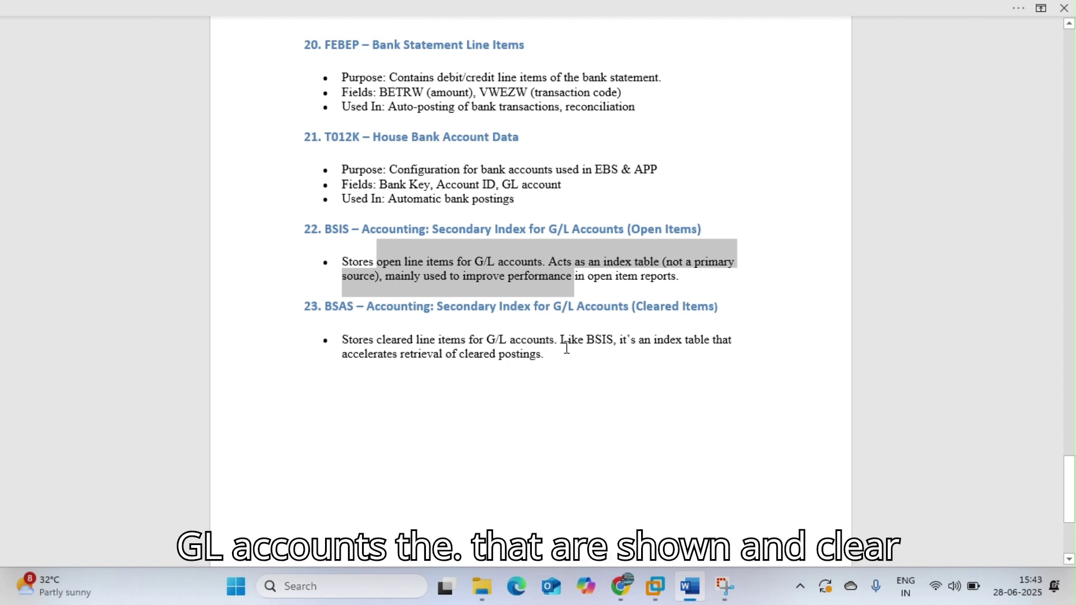
drag(557, 355, 357, 343)
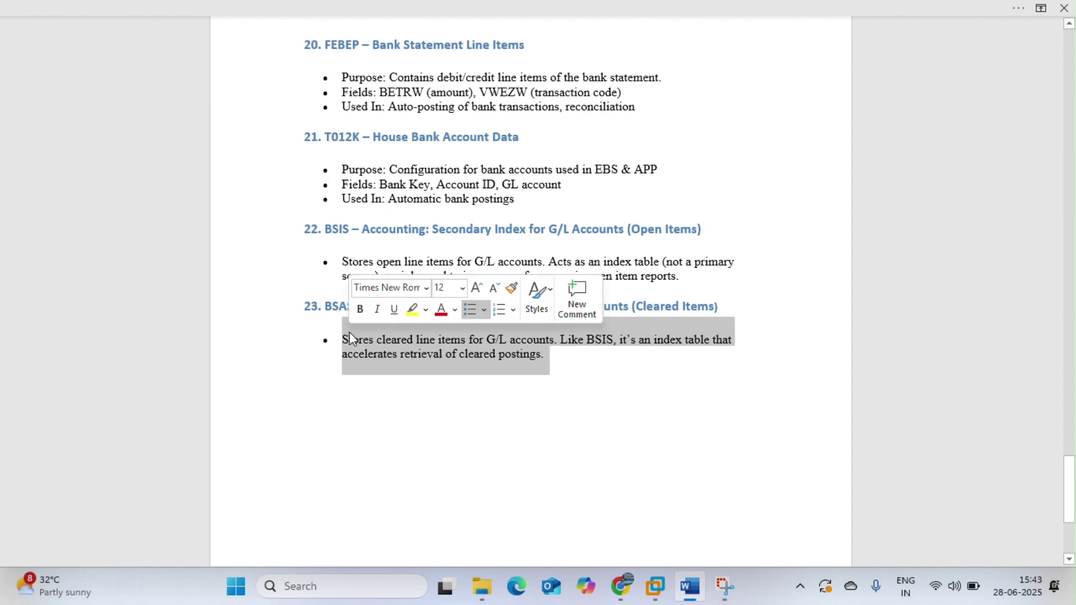